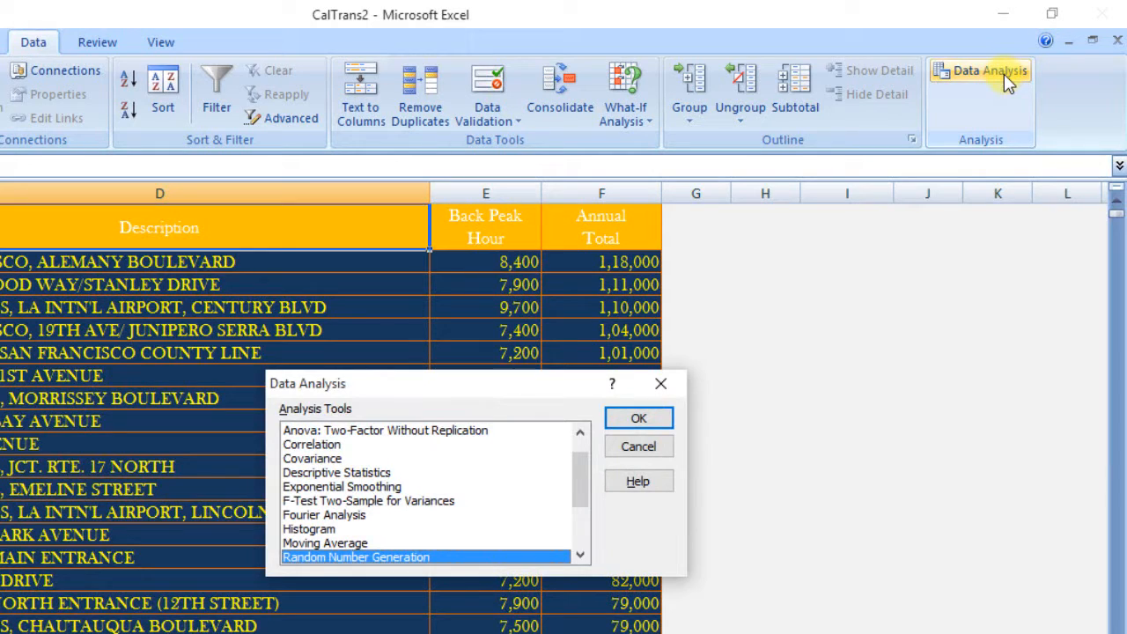
Start the Histogram analysis tool and set its input range to the whole Annual Total column, $F$1:$F$4561
{"action": "left_click", "coordinate": [308, 528]}
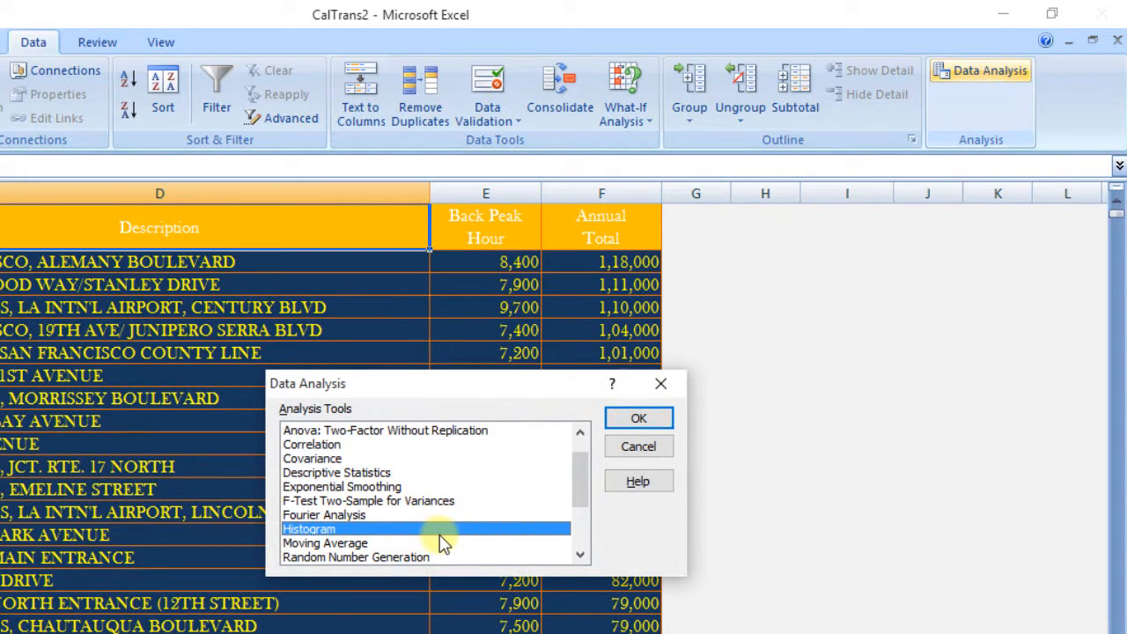
{"action": "left_click", "coordinate": [641, 419]}
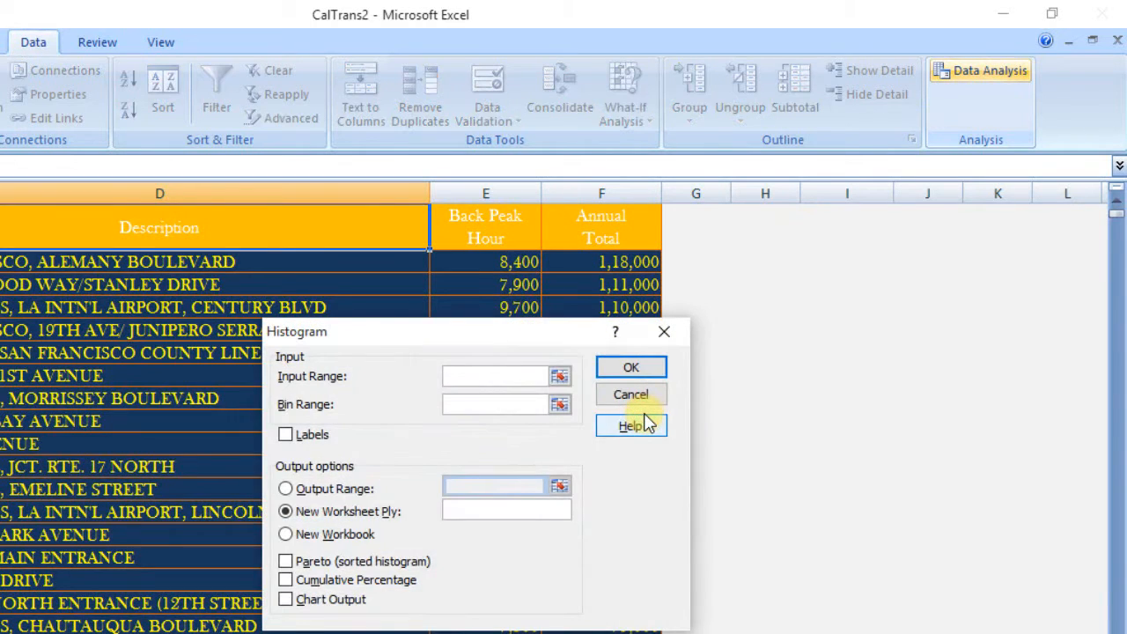
{"action": "left_click", "coordinate": [560, 376]}
{"action": "left_click", "coordinate": [596, 223]}
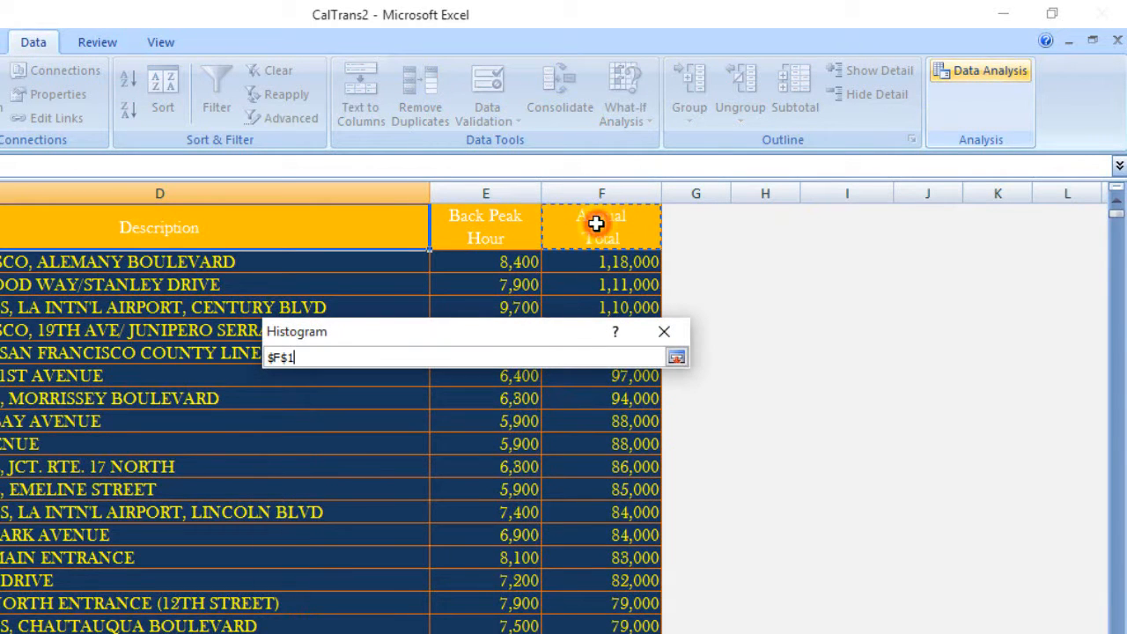
{"action": "key", "text": "ctrl+shift+Down"}
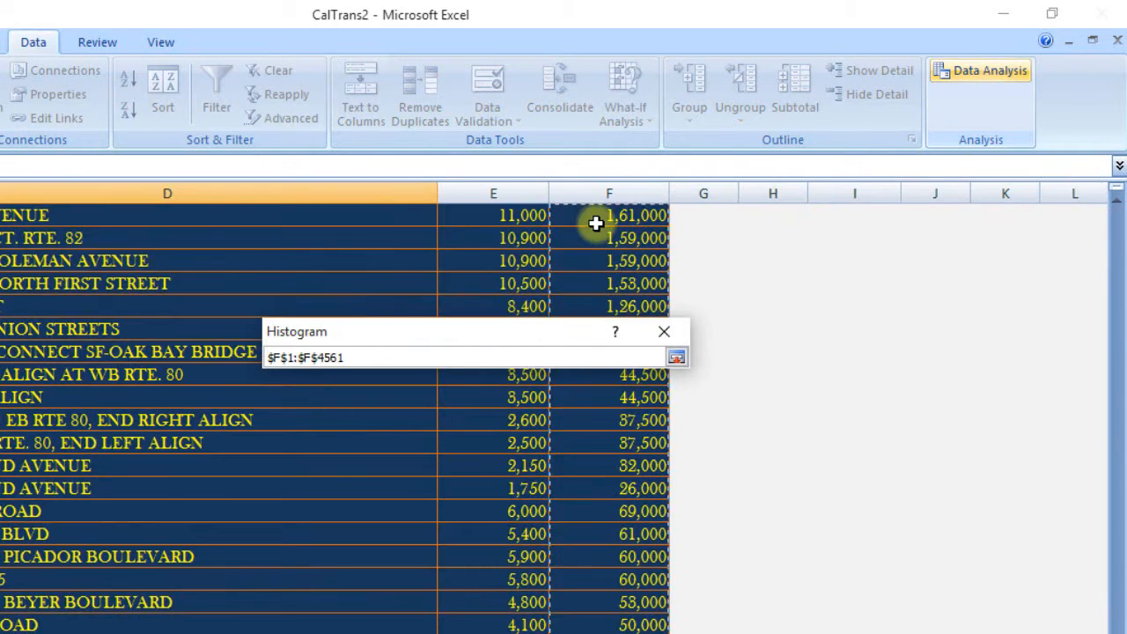
{"action": "left_click", "coordinate": [674, 359]}
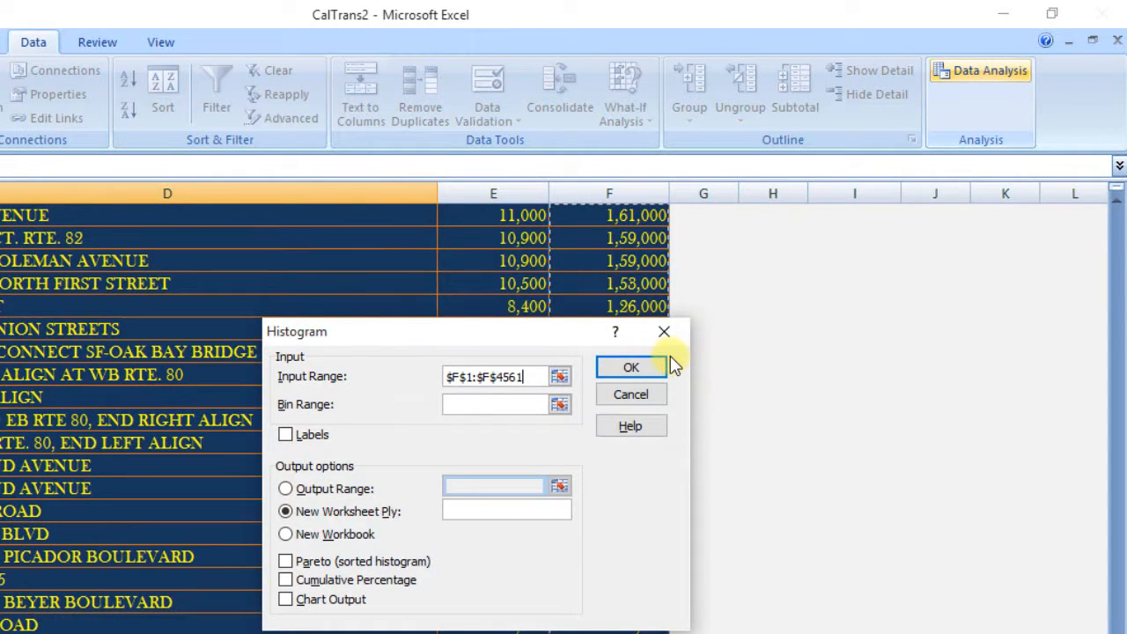
Generate the histogram with labels, cumulative percentage and chart output on a new worksheet named "Freq & Histo"
{"action": "left_click", "coordinate": [287, 435]}
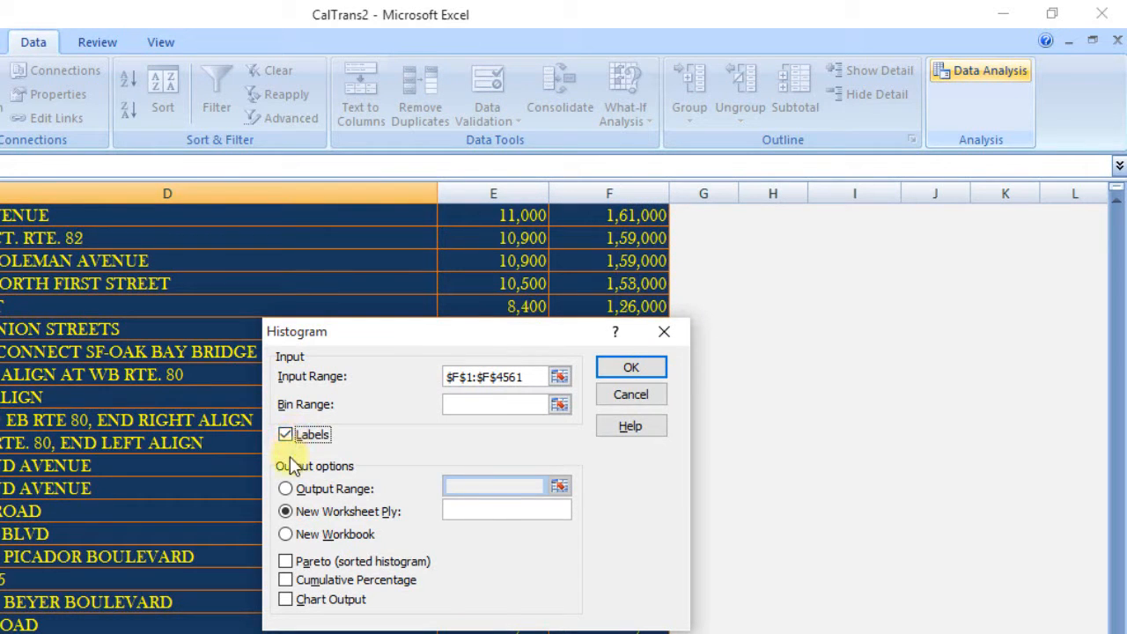
{"action": "left_click", "coordinate": [475, 509]}
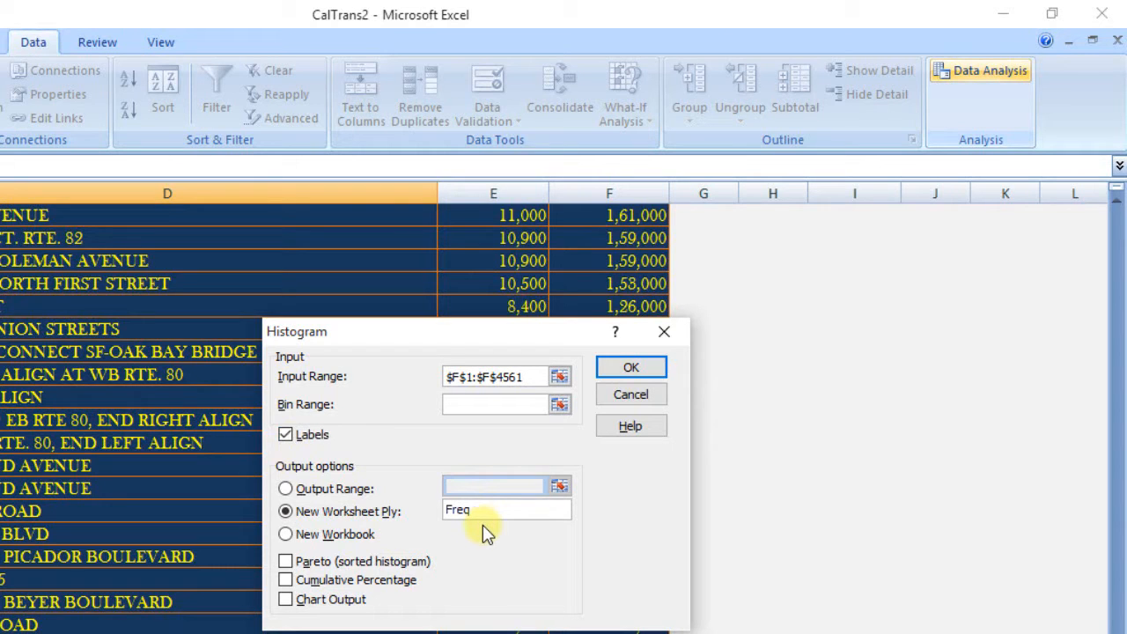
{"action": "type", "text": "Freq & Histo"}
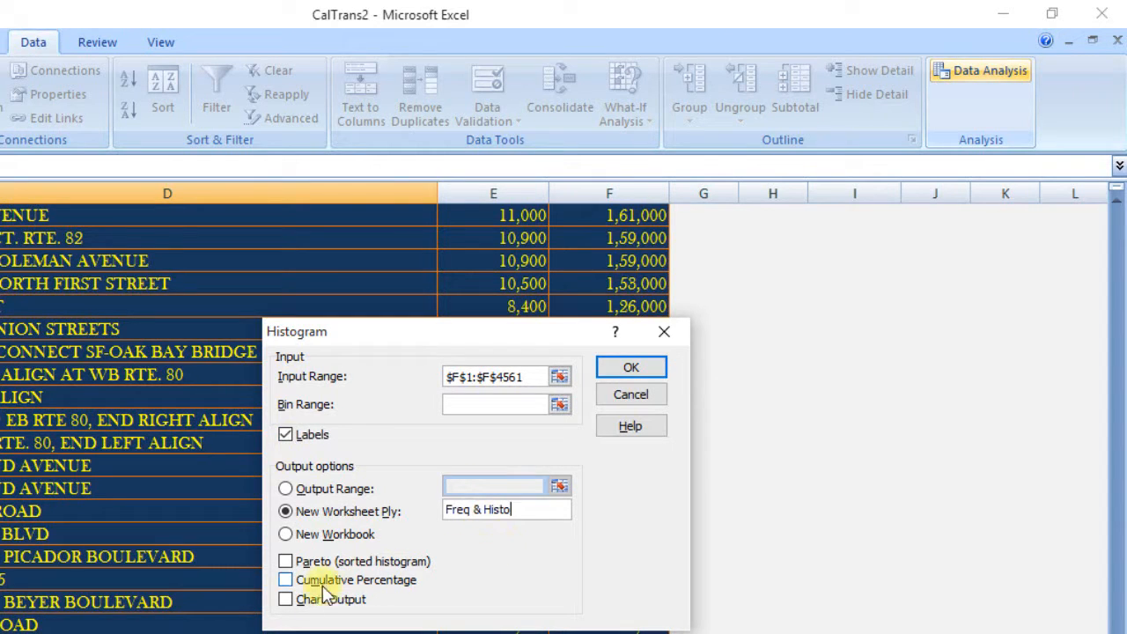
{"action": "left_click", "coordinate": [285, 579]}
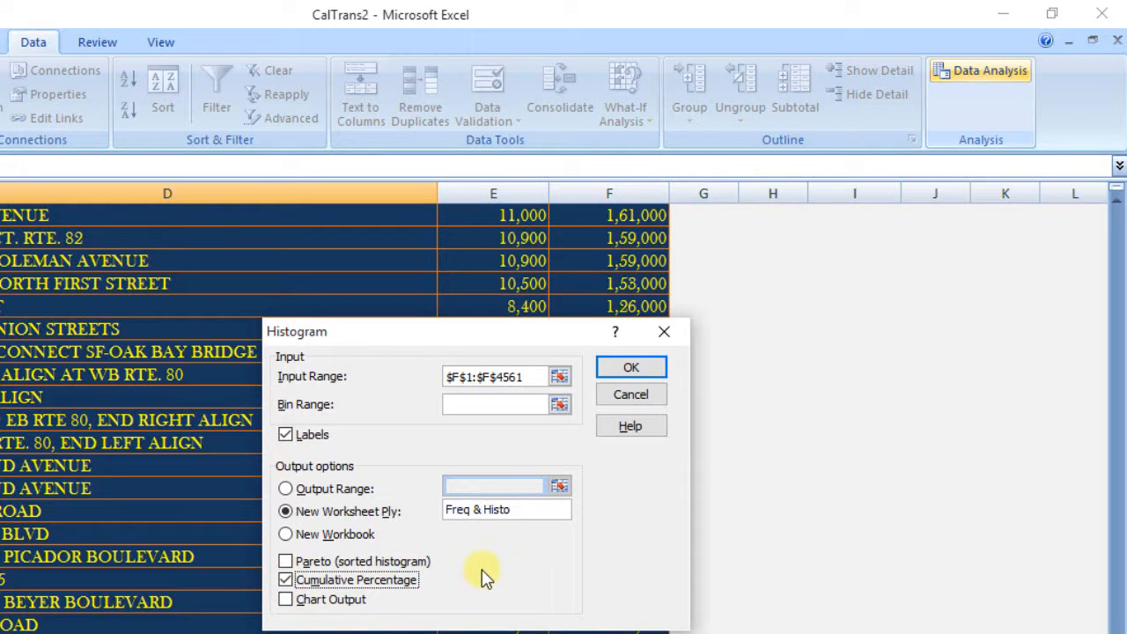
{"action": "left_click", "coordinate": [289, 599]}
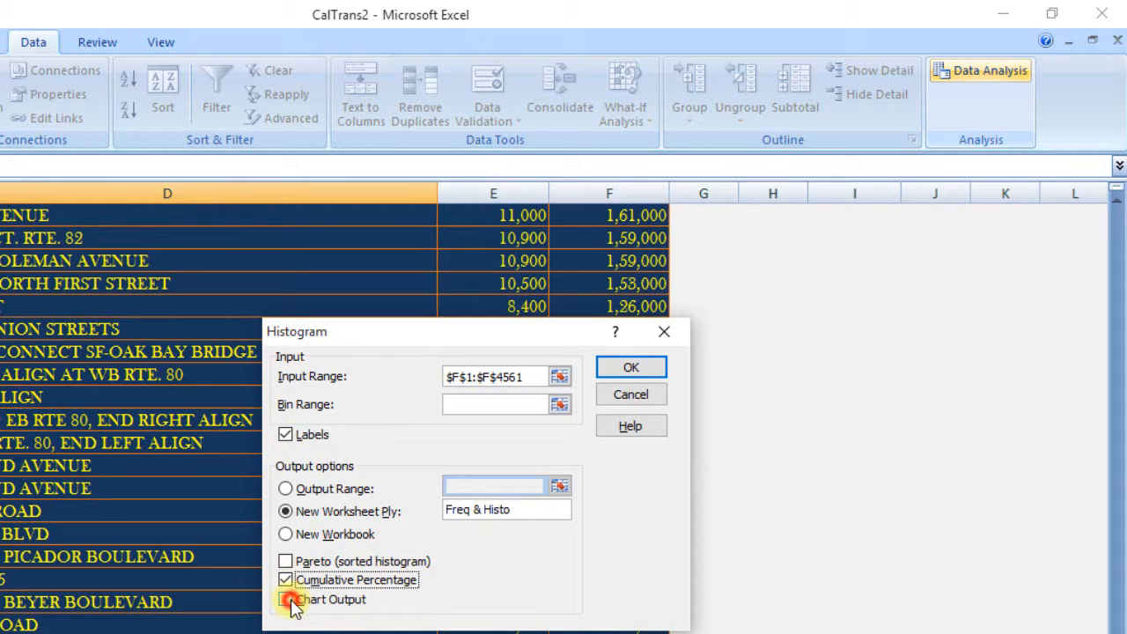
{"action": "left_click", "coordinate": [635, 370]}
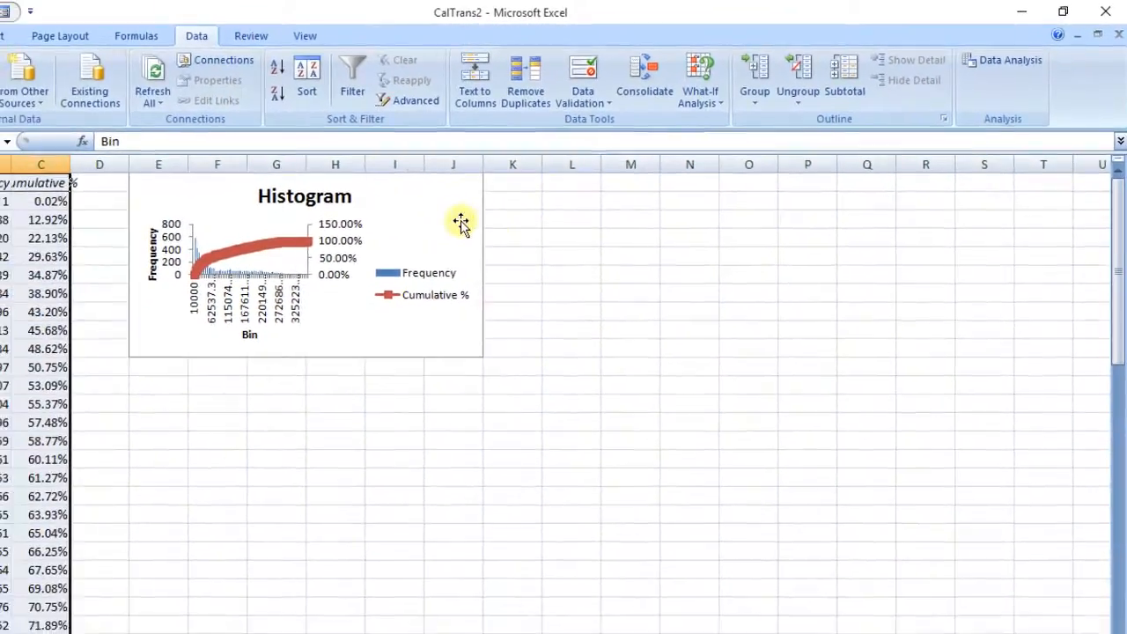
Move the histogram chart away from the frequency table and widen it
{"action": "left_click_drag", "start_coordinate": [426, 236], "coordinate": [471, 331]}
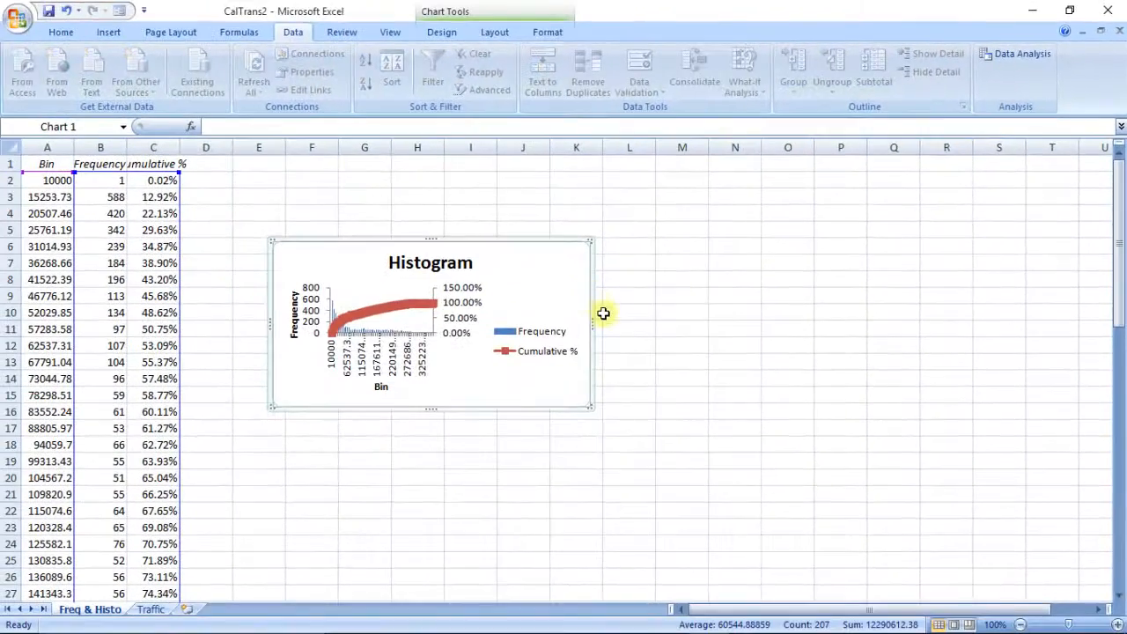
{"action": "left_click_drag", "start_coordinate": [594, 327], "coordinate": [699, 319]}
{"action": "left_click", "coordinate": [35, 164]}
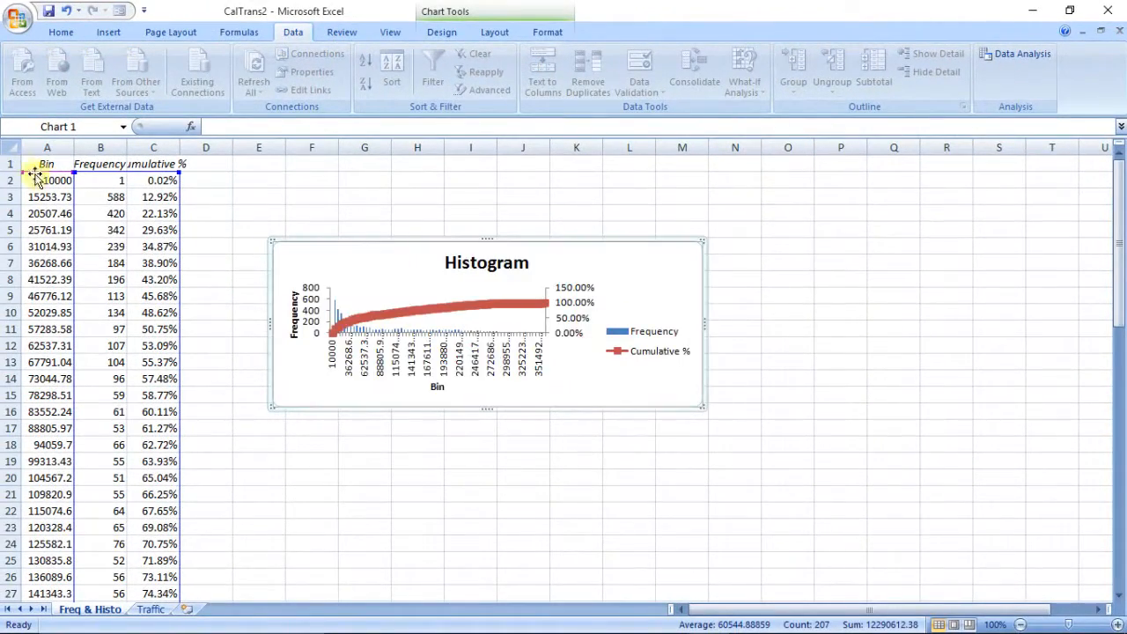
Autofit the widths of all columns on the Freq & Histo sheet so the Bin, Frequency and Cumulative % headings fit
{"action": "left_click", "coordinate": [5, 151]}
{"action": "double_click", "coordinate": [126, 146]}
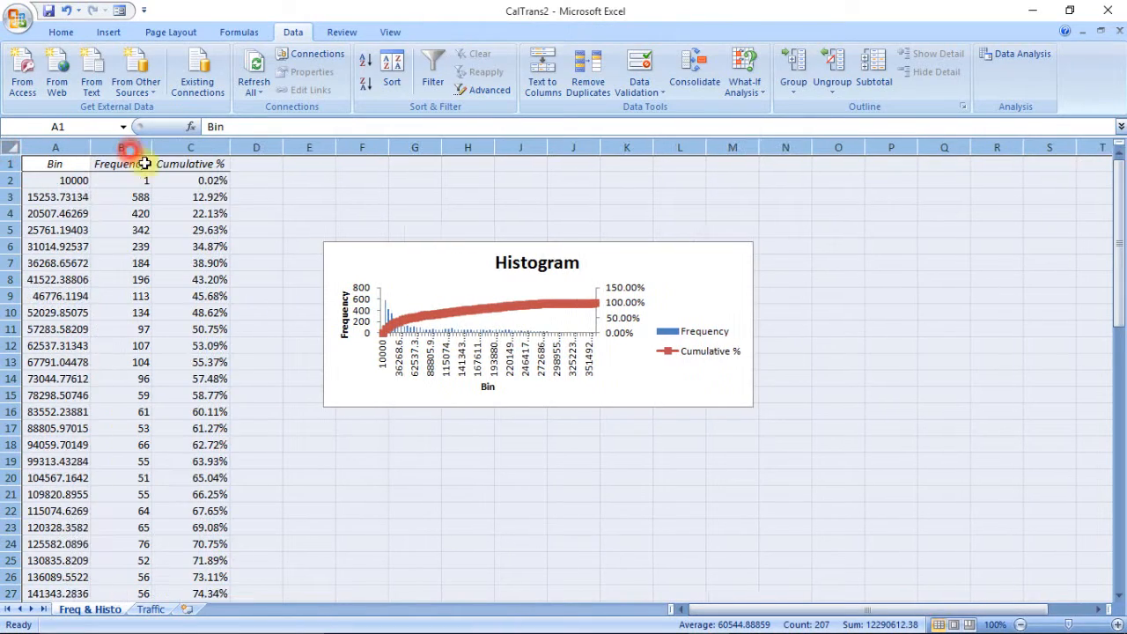
{"action": "left_click", "coordinate": [260, 277]}
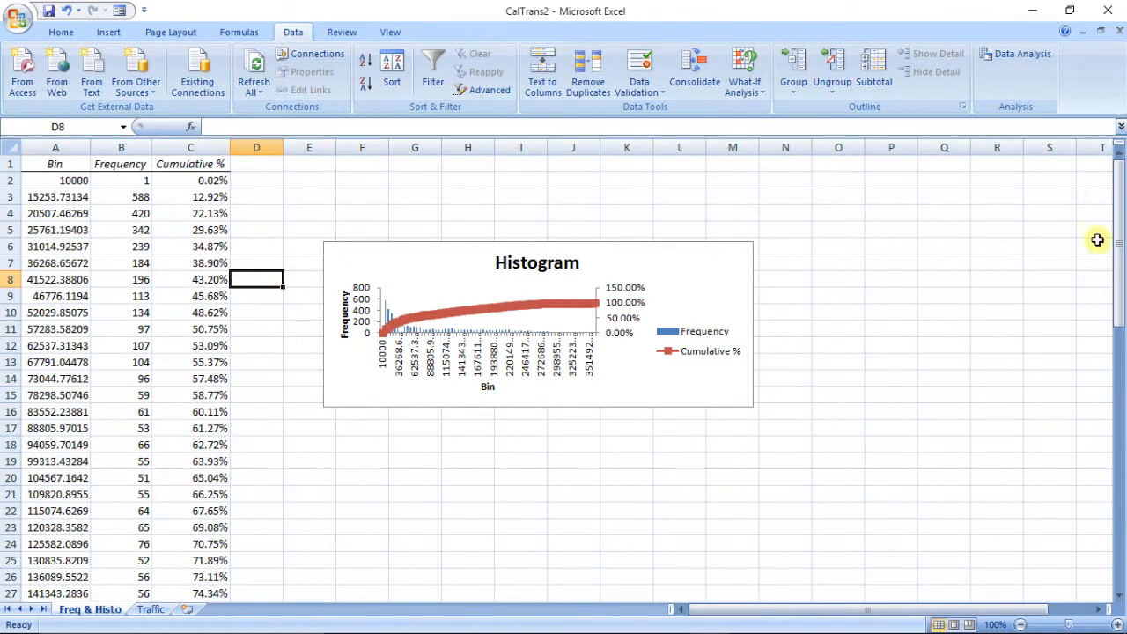
{"action": "left_click_drag", "start_coordinate": [1118, 248], "coordinate": [1116, 204]}
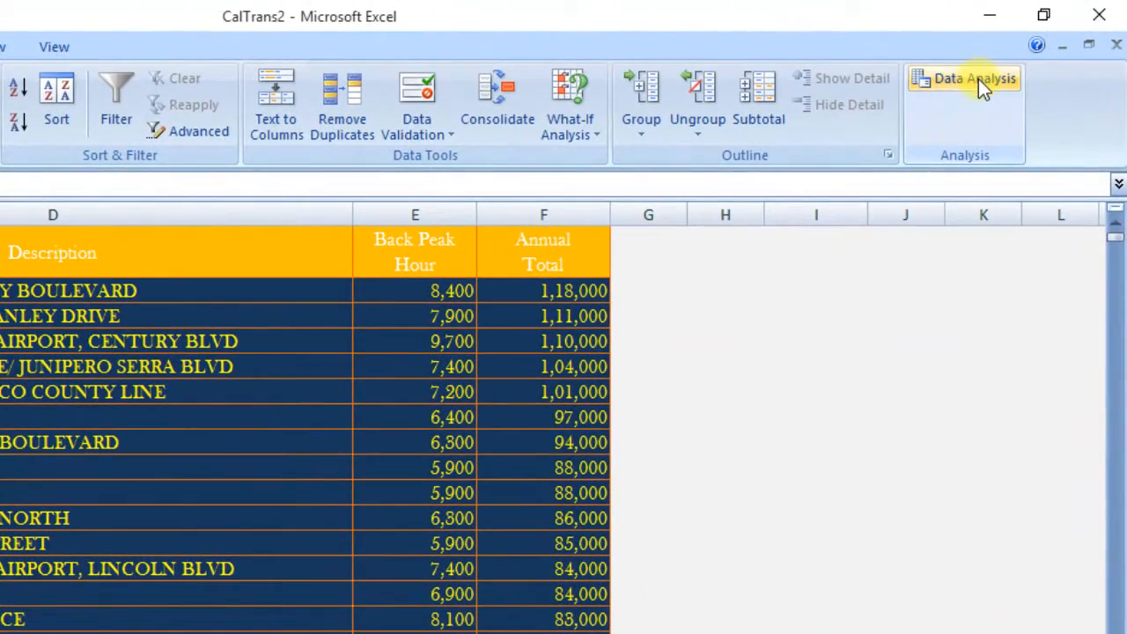
Start the Descriptive Statistics analysis tool for the traffic data and set its input range to $F$1:$F$4561
{"action": "left_click", "coordinate": [978, 78]}
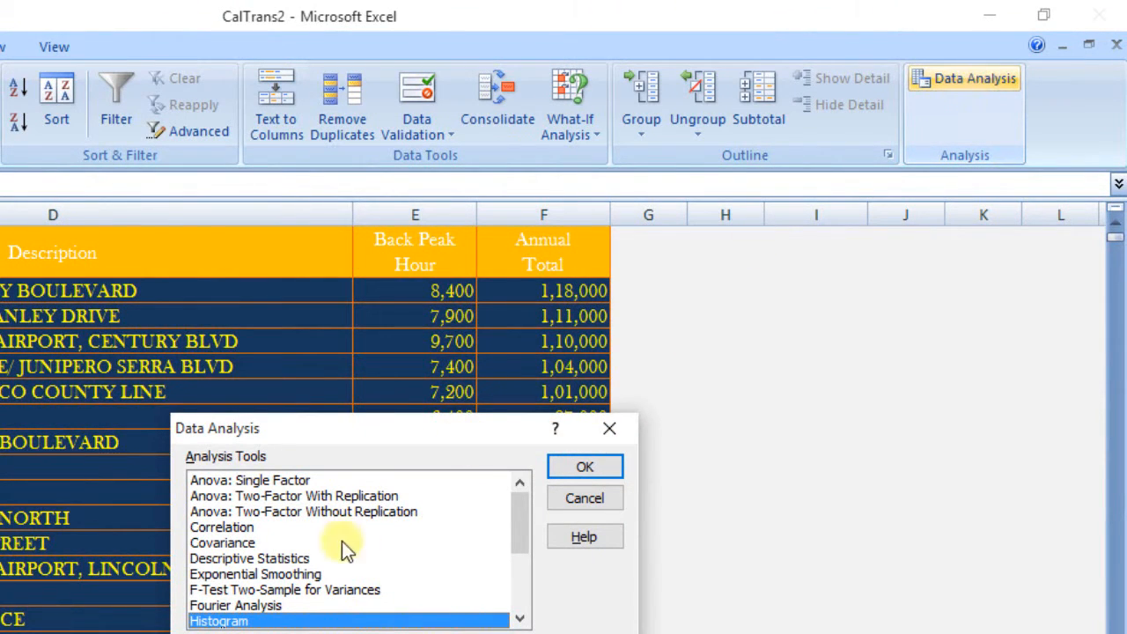
{"action": "left_click", "coordinate": [286, 559]}
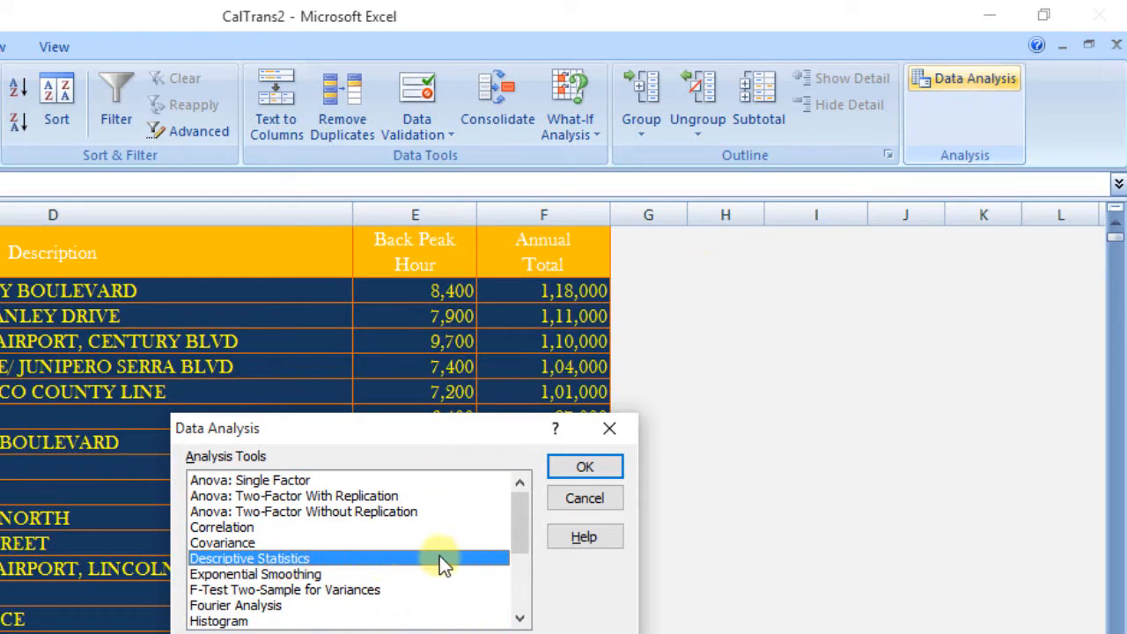
{"action": "left_click", "coordinate": [584, 465]}
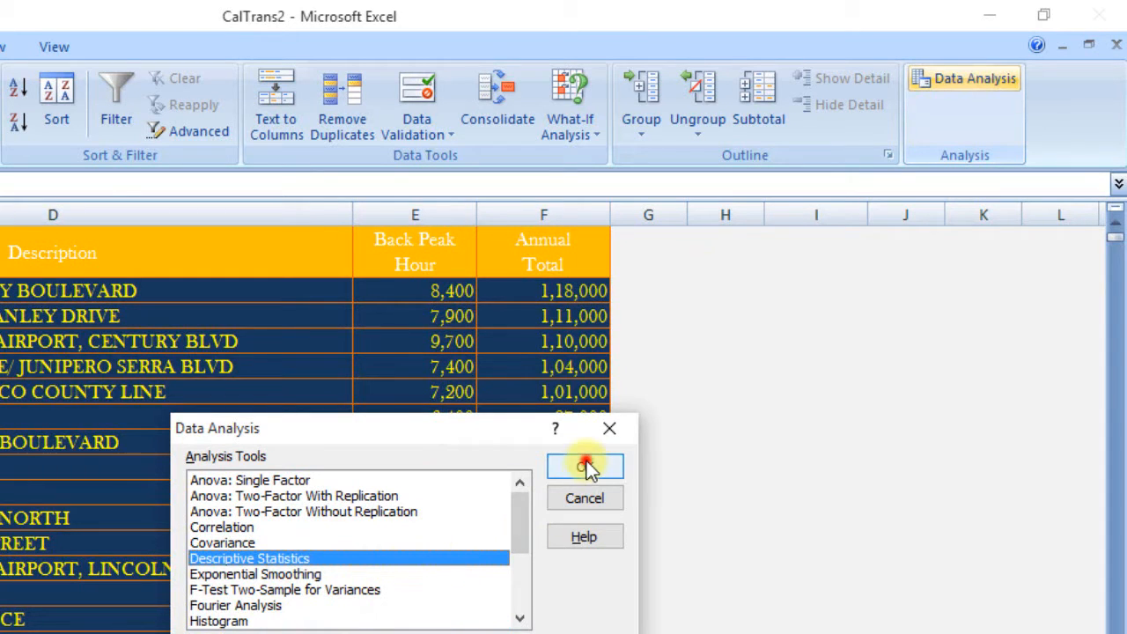
{"action": "left_click", "coordinate": [498, 386]}
{"action": "left_click", "coordinate": [525, 263]}
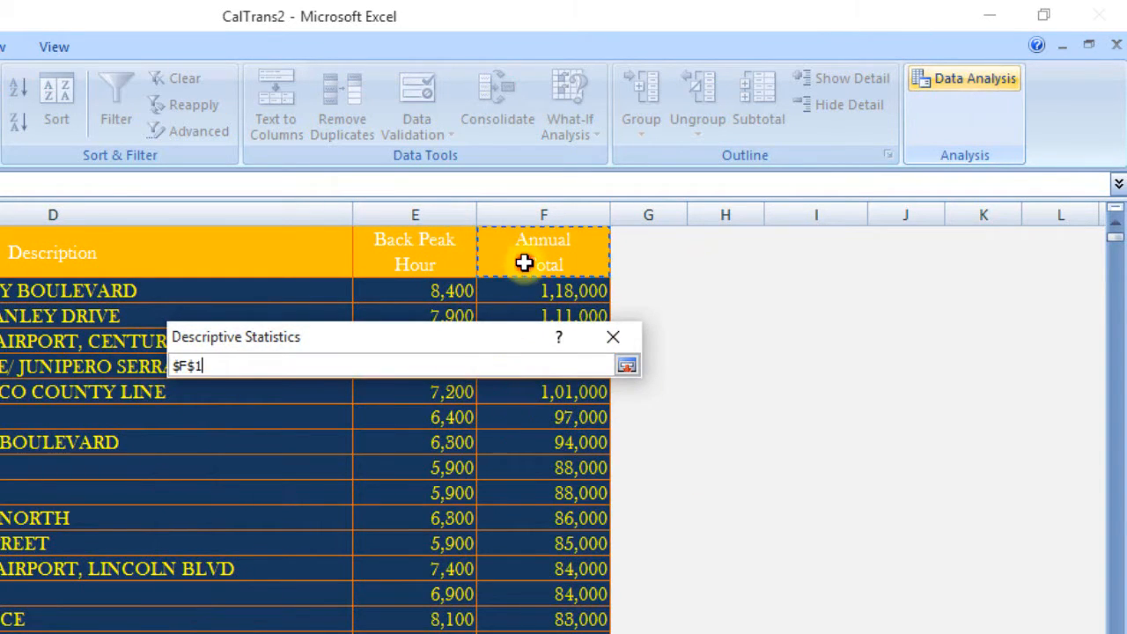
{"action": "key", "text": "ctrl+shift+Down"}
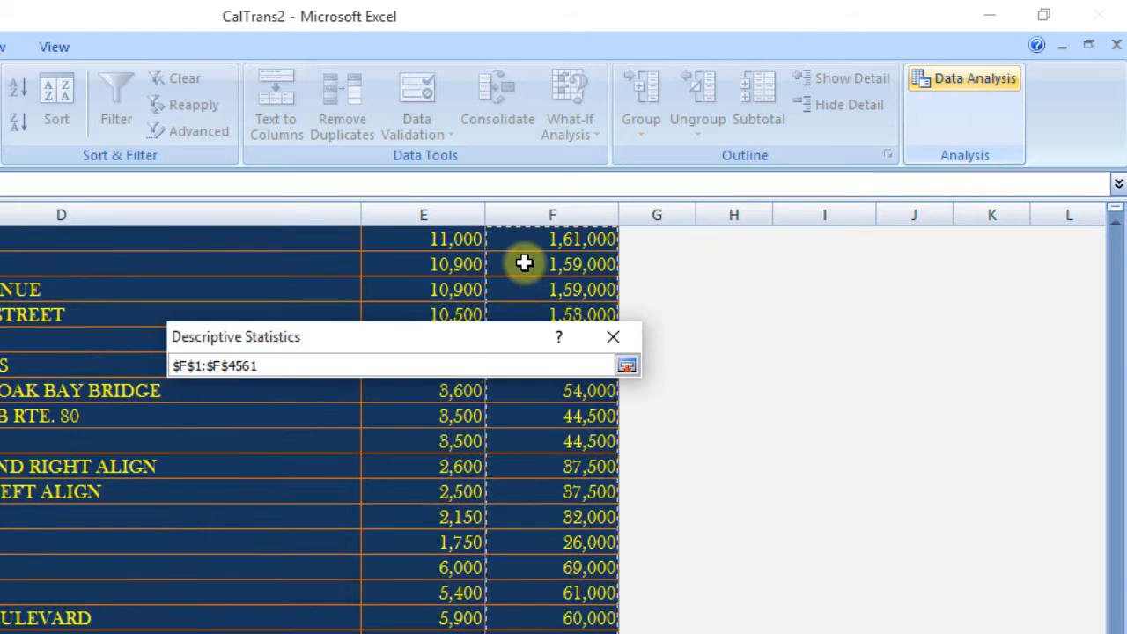
{"action": "left_click", "coordinate": [625, 365]}
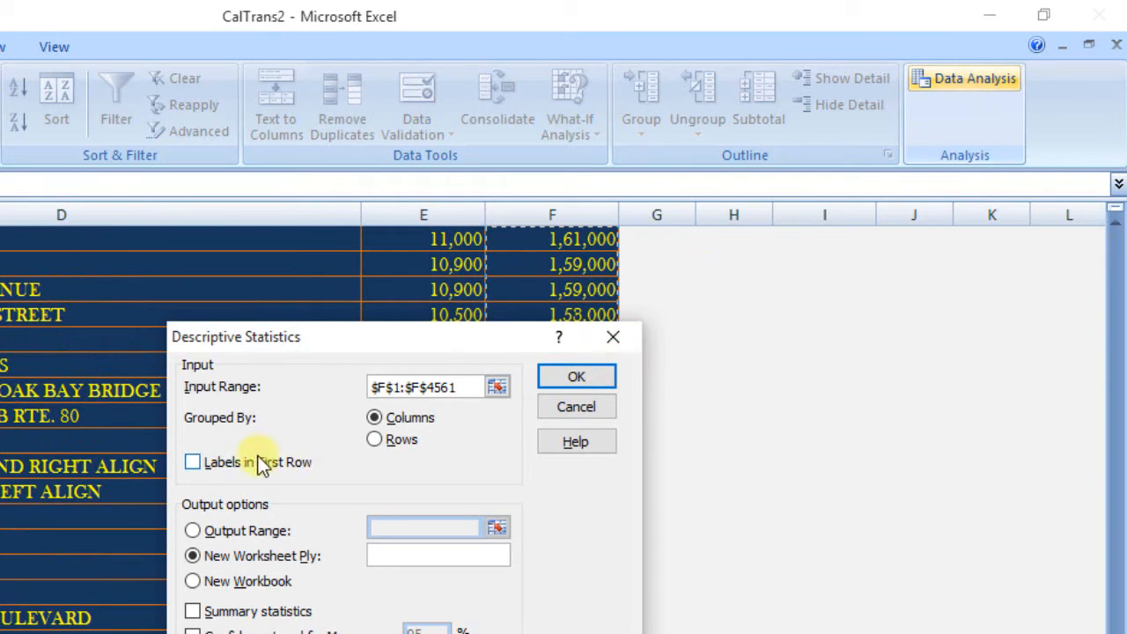
Generate summary statistics with labels in the first row on a new worksheet named "Desc Stats"
{"action": "left_click", "coordinate": [193, 464]}
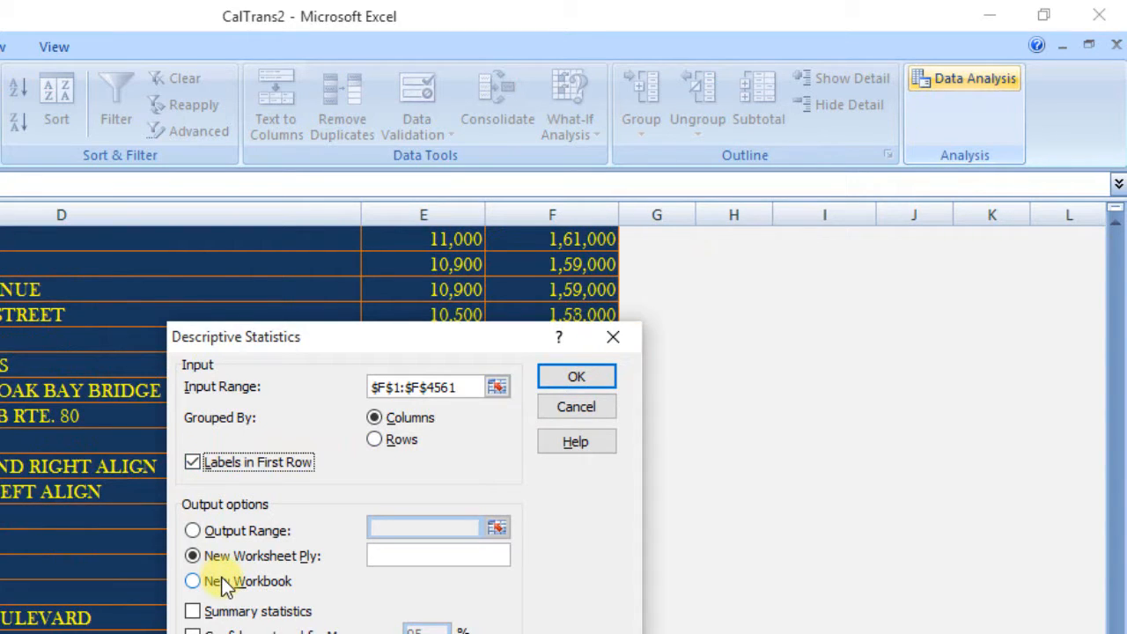
{"action": "left_click", "coordinate": [407, 549]}
{"action": "type", "text": "Desc Stats"}
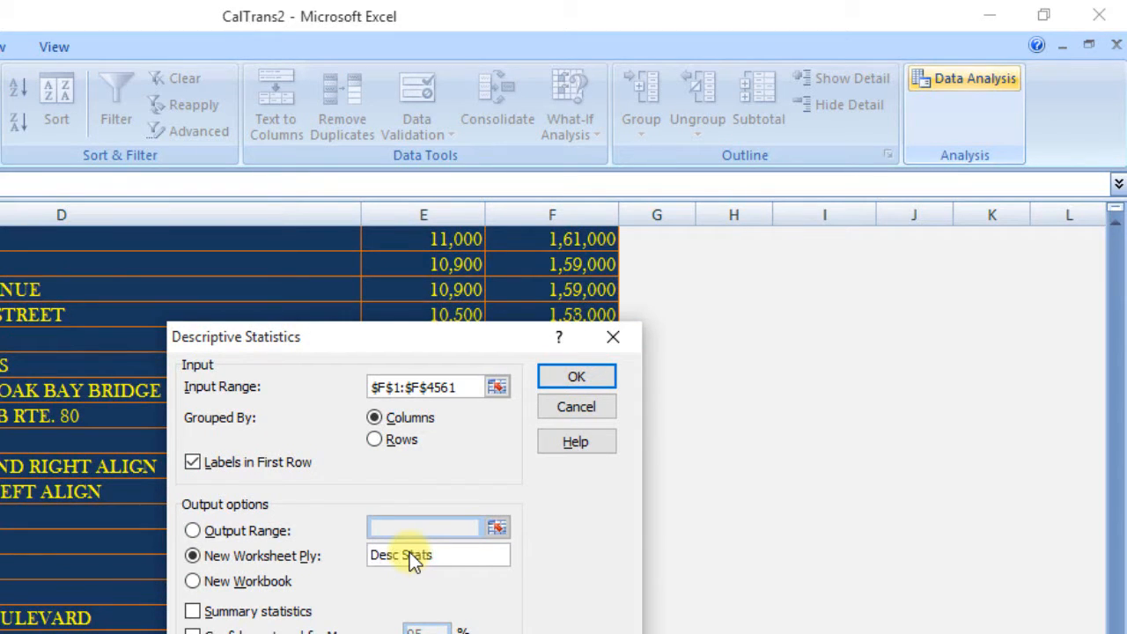
{"action": "left_click", "coordinate": [191, 612]}
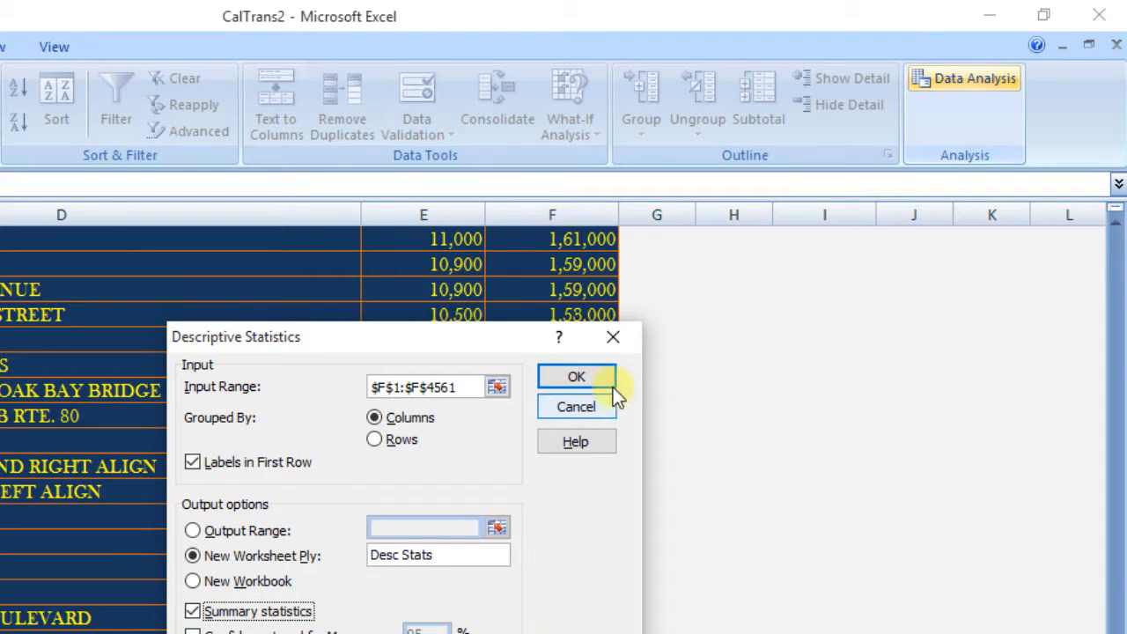
{"action": "left_click", "coordinate": [576, 377]}
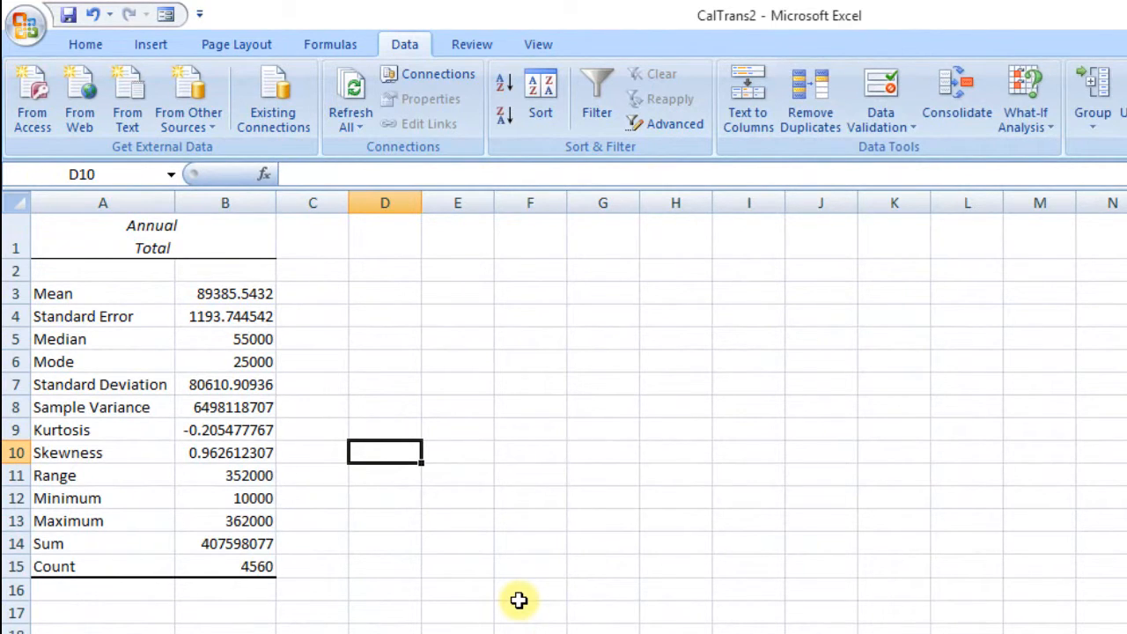
Calculate the class interval width in cell D10 by dividing the Range by 7 with the formula =B11/7
{"action": "type", "text": "="}
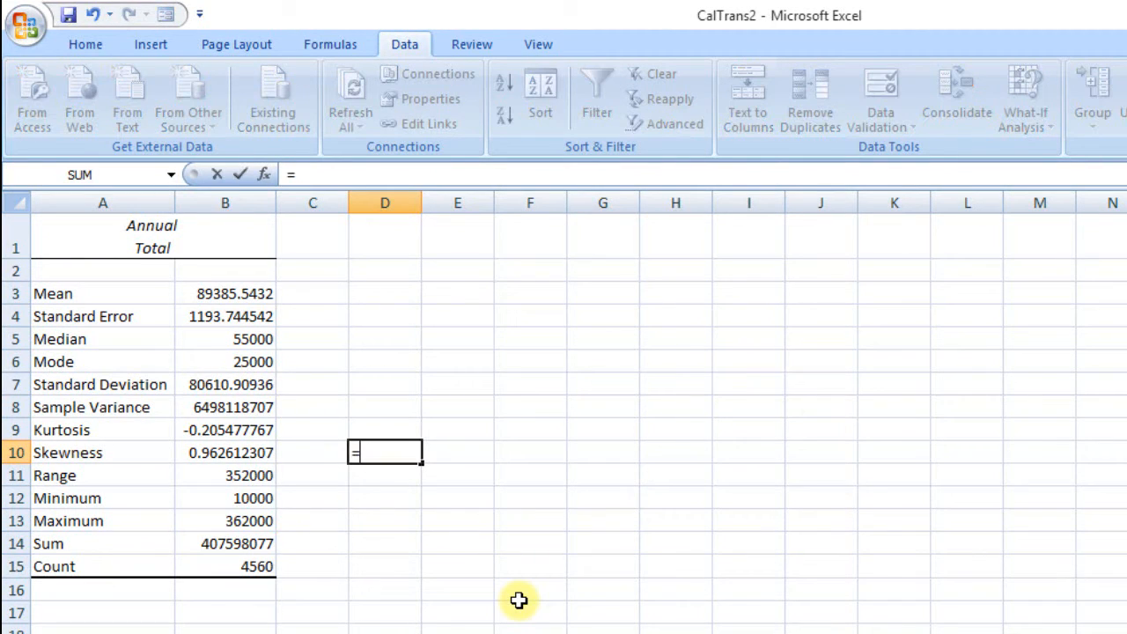
{"action": "left_click", "coordinate": [211, 475]}
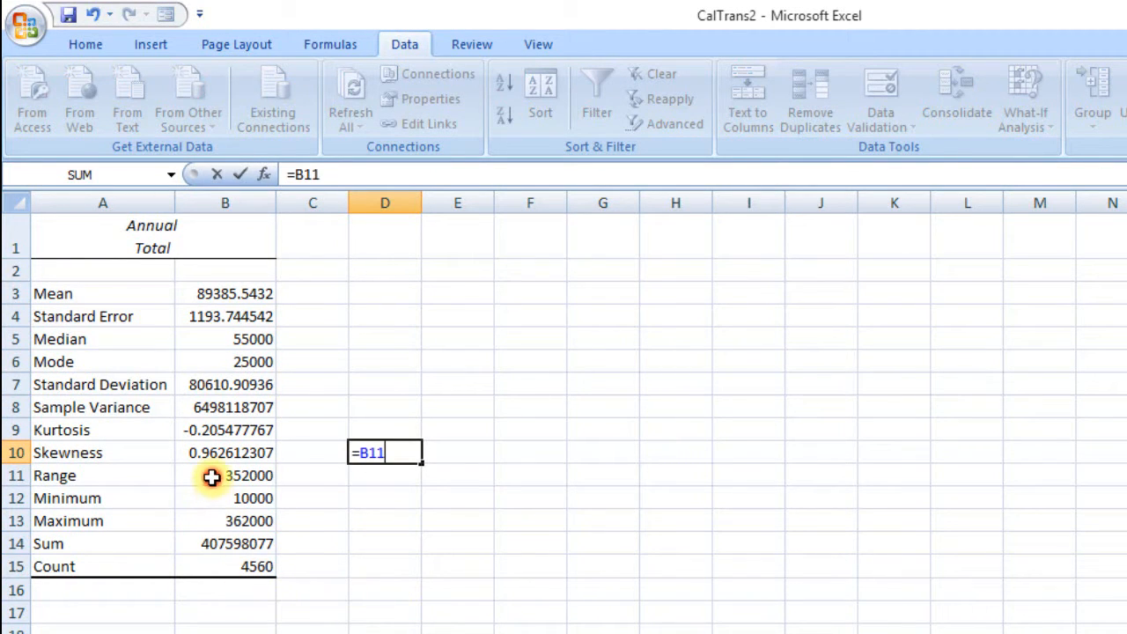
{"action": "type", "text": "/7"}
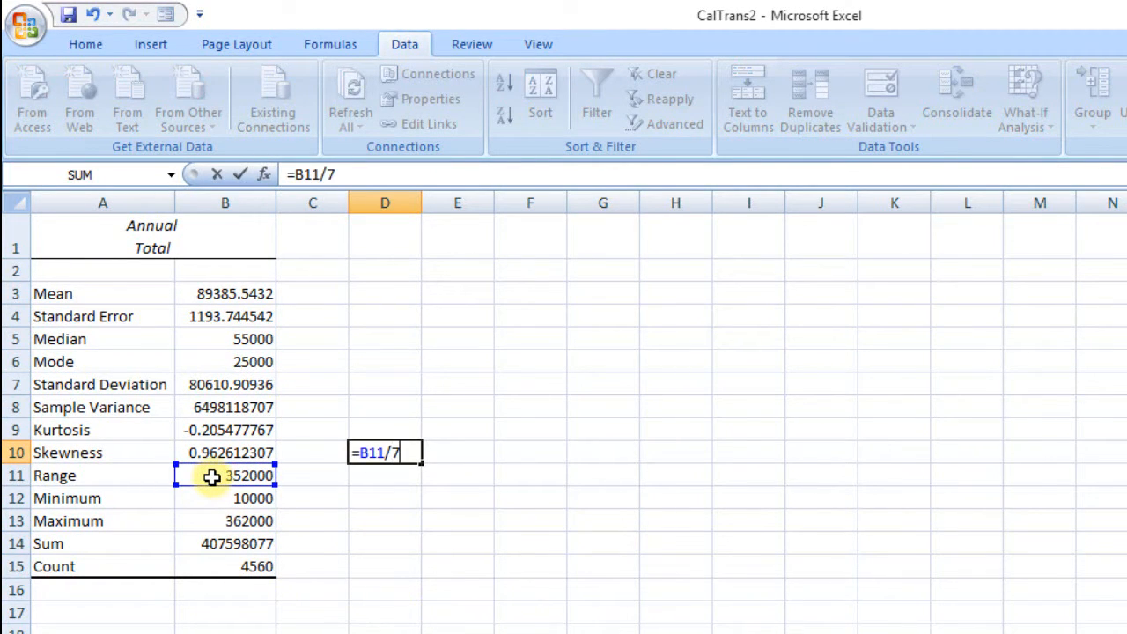
{"action": "key", "text": "Return"}
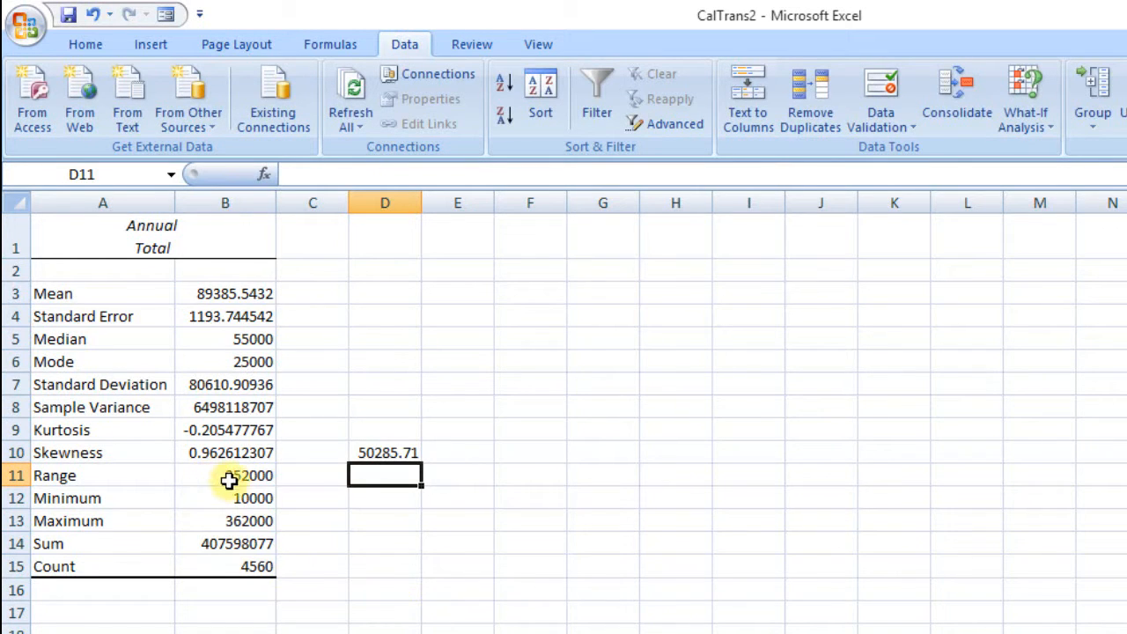
{"action": "left_click", "coordinate": [391, 454]}
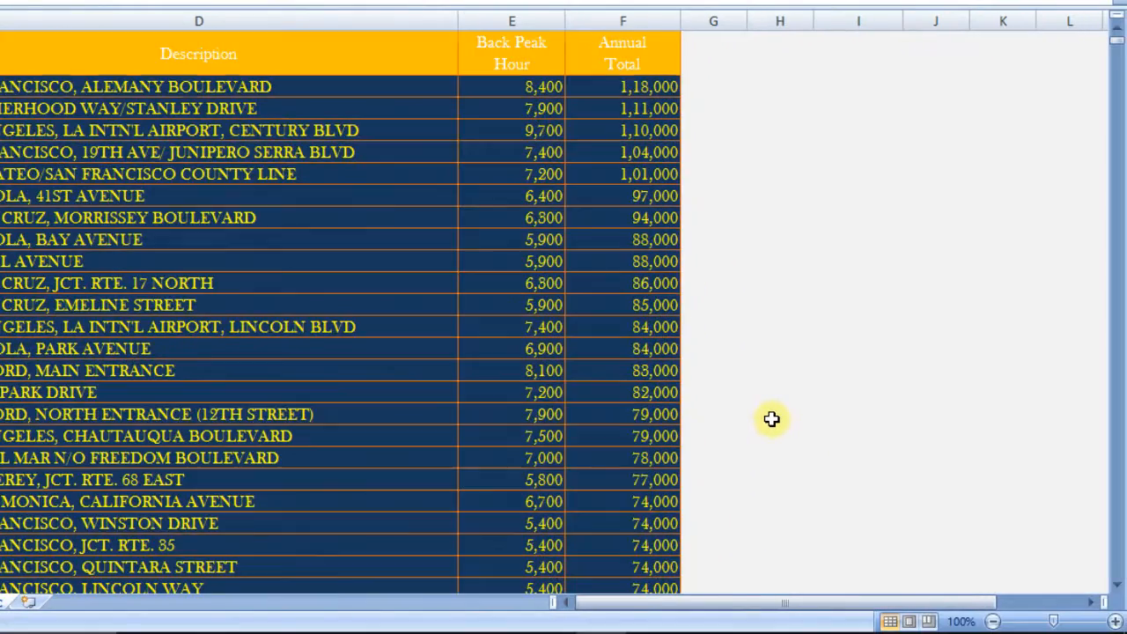
On the traffic data sheet, enter the heading "C I" in column I beside the first data row and 50000 directly below it
{"action": "left_click", "coordinate": [818, 84]}
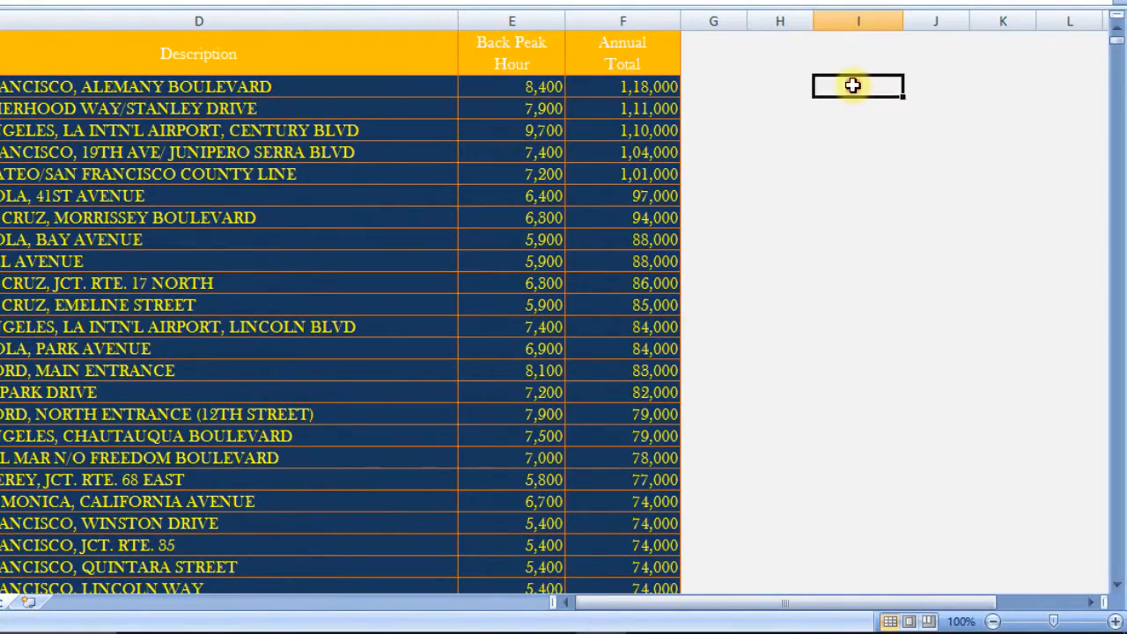
{"action": "type", "text": "c"}
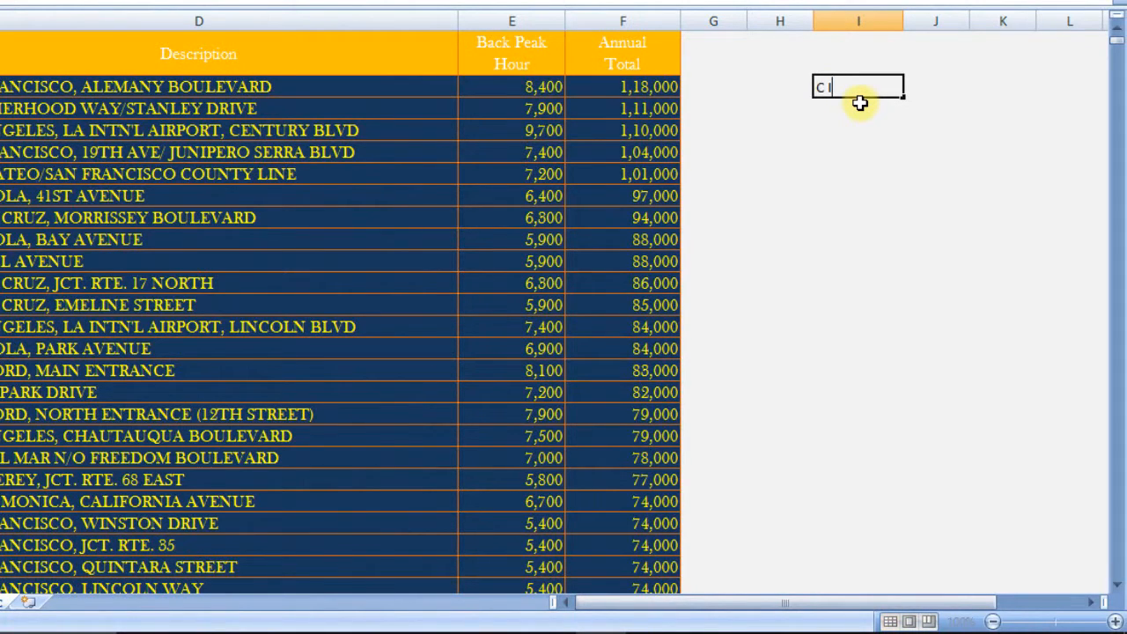
{"action": "type", "text": "I"}
{"action": "key", "text": "Return"}
{"action": "type", "text": "50000"}
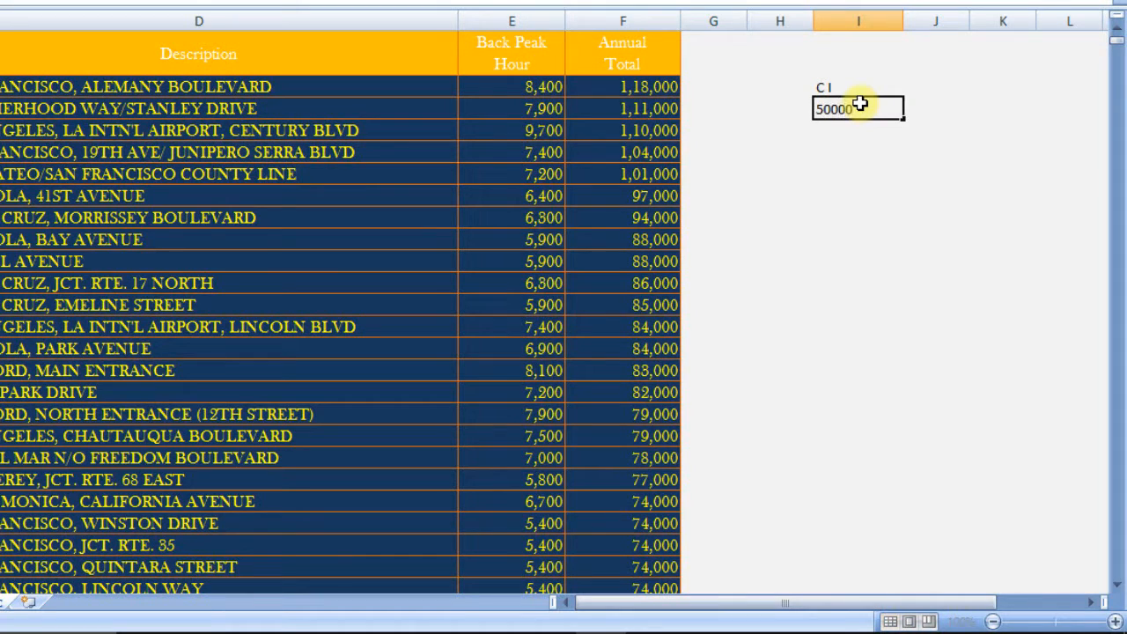
{"action": "key", "text": "Return"}
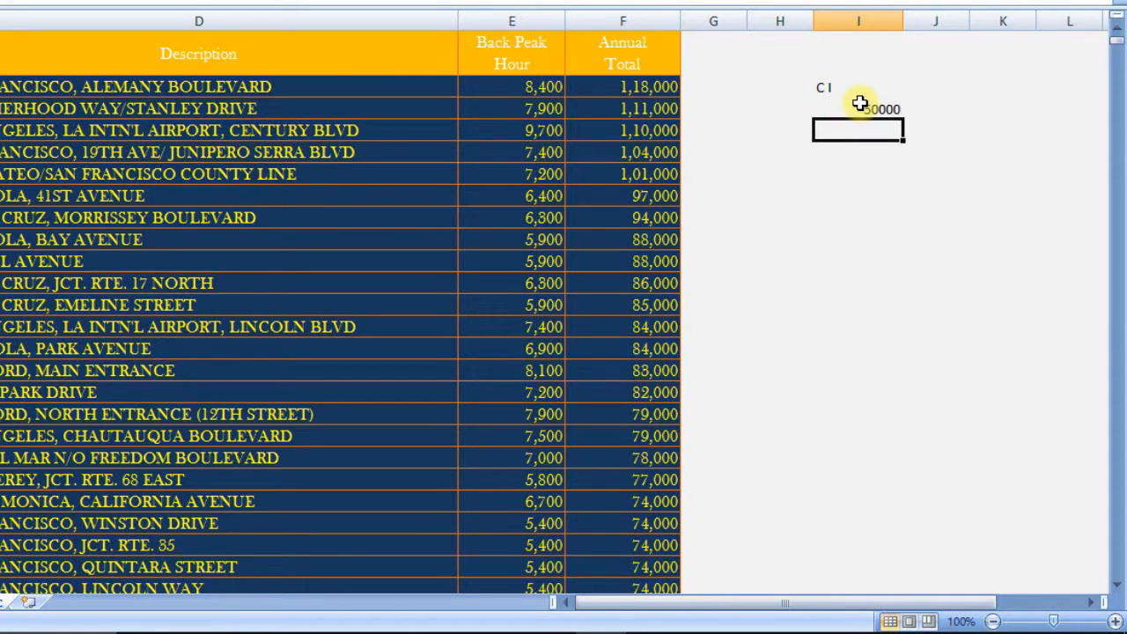
Enter 100000 below 50000 in the C I column and extend the series down to 350000
{"action": "type", "text": "100000"}
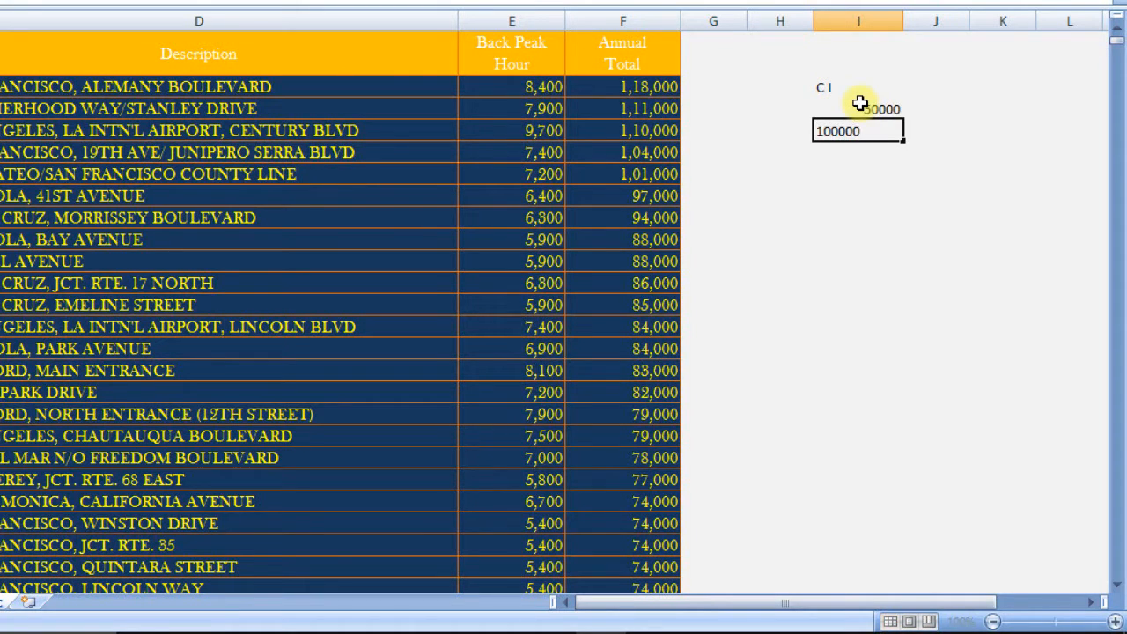
{"action": "key", "text": "Return"}
{"action": "left_click", "coordinate": [860, 104]}
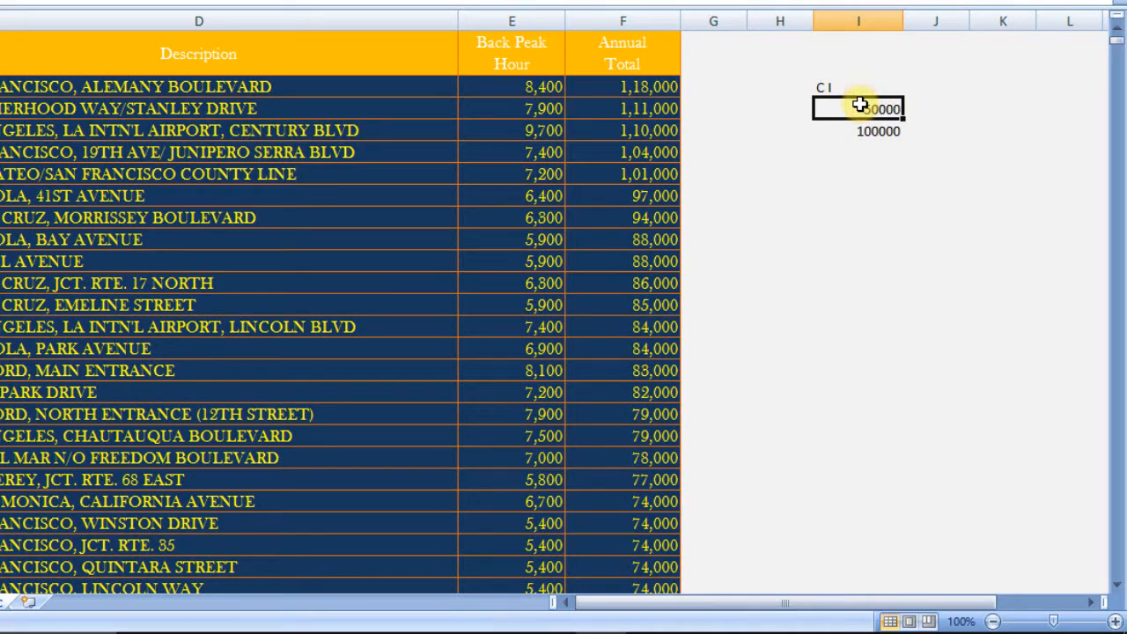
{"action": "key", "text": "shift+Down"}
{"action": "left_click_drag", "start_coordinate": [902, 140], "coordinate": [903, 246]}
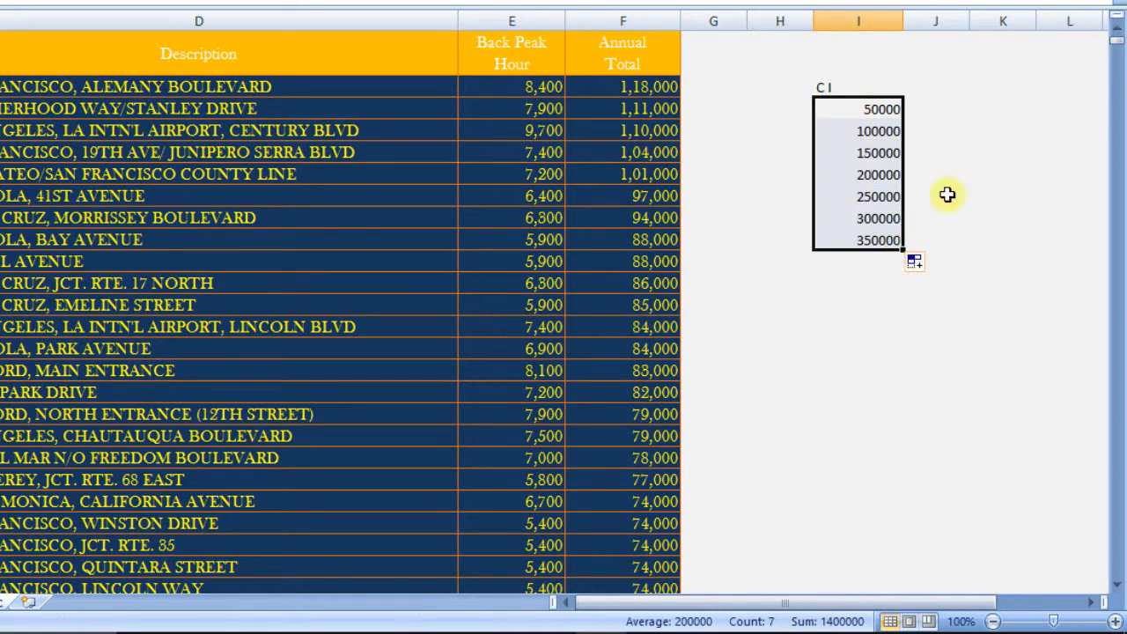
Center the C I heading in cell I2
{"action": "left_click", "coordinate": [871, 86]}
{"action": "key", "text": "alt+h"}
{"action": "key", "text": "a"}
{"action": "key", "text": "c"}
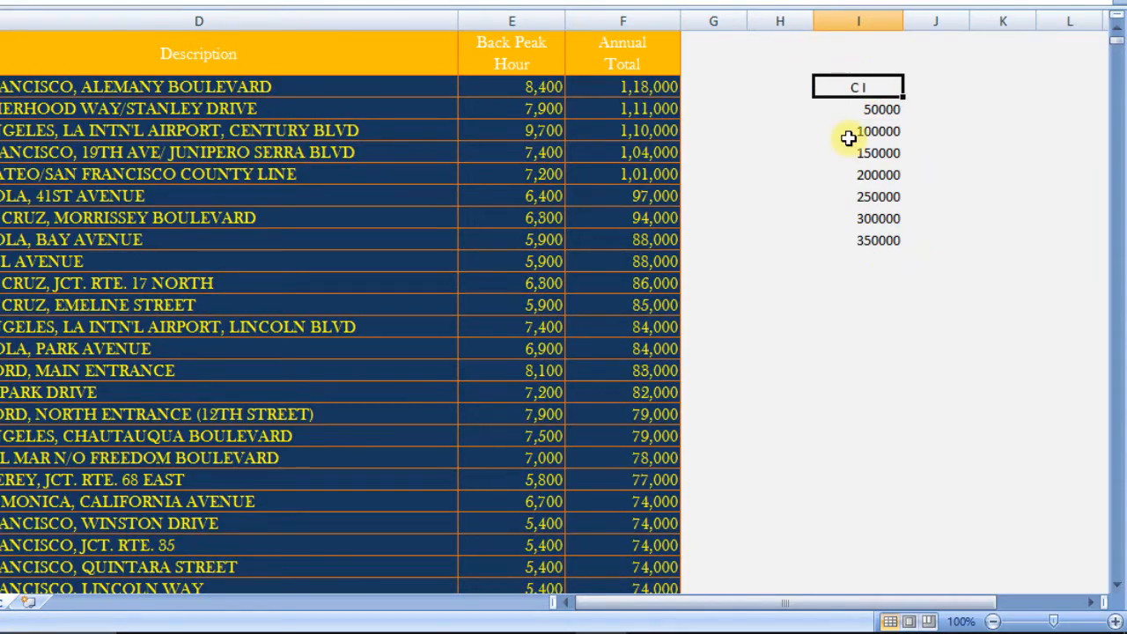
Start the Histogram analysis tool and set its input range to the Annual Total column, $F$1:$F$4561
{"action": "key", "text": "alt+a"}
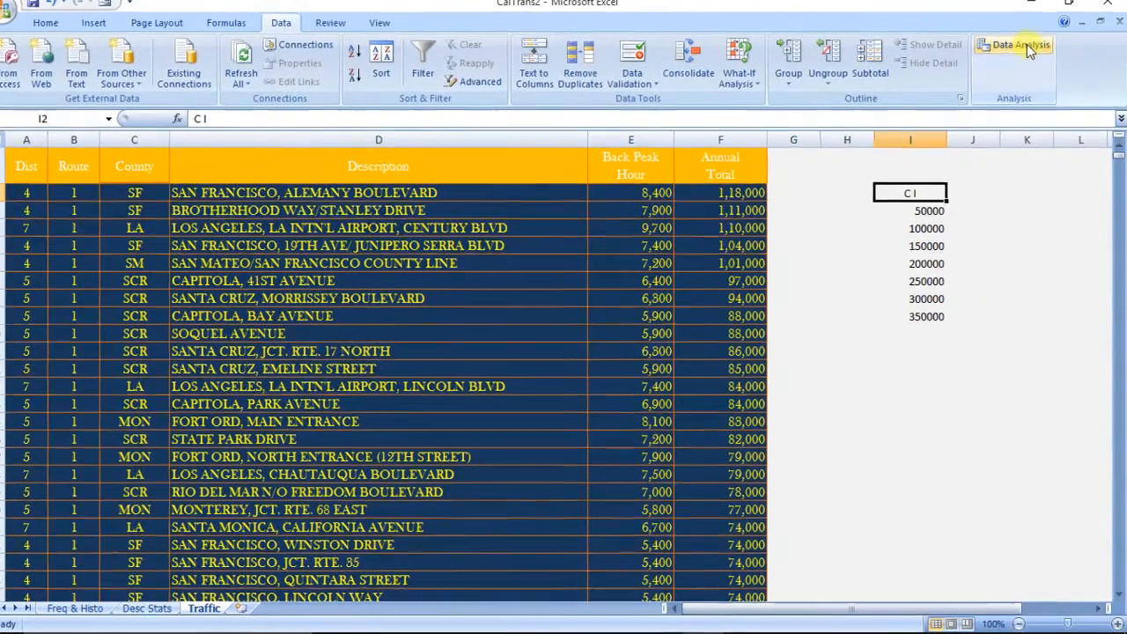
{"action": "left_click", "coordinate": [1017, 53]}
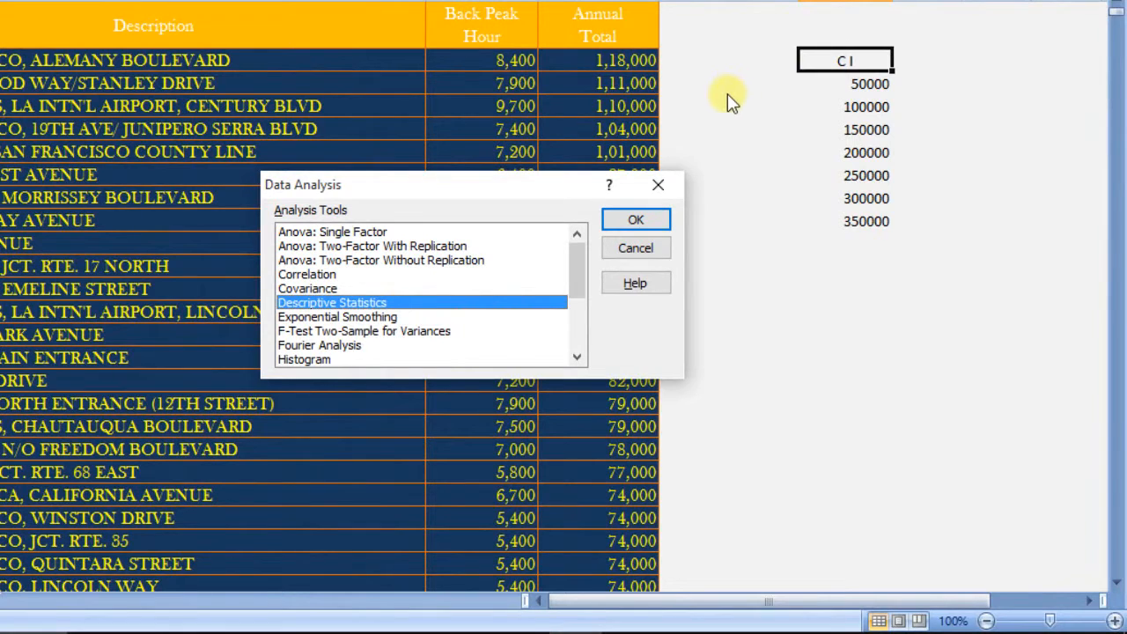
{"action": "left_click", "coordinate": [310, 361]}
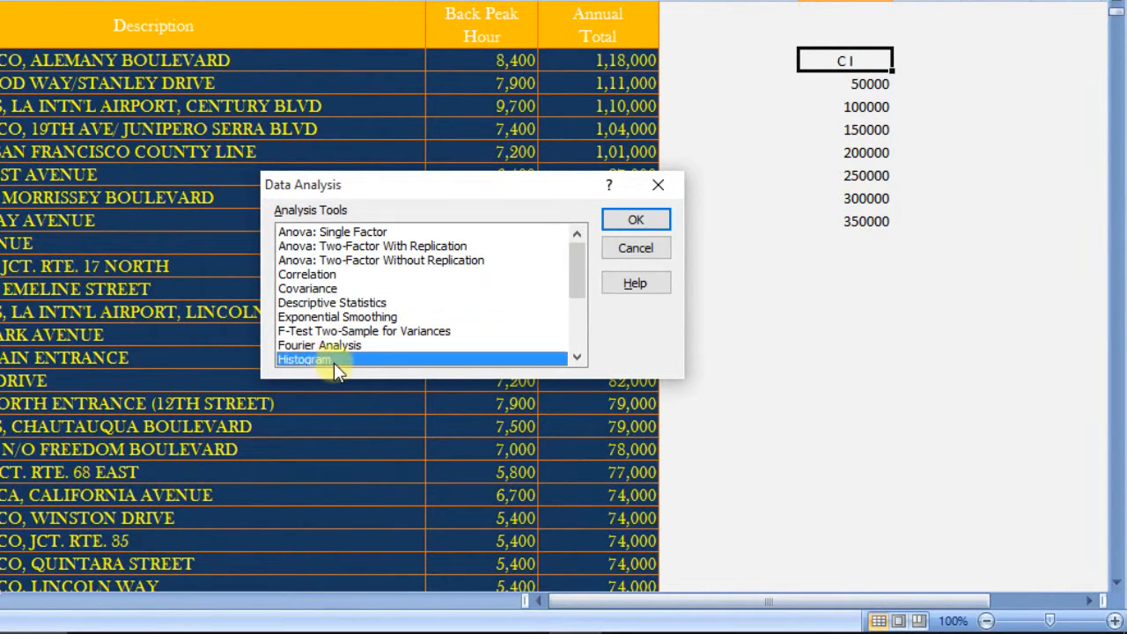
{"action": "left_click", "coordinate": [636, 219]}
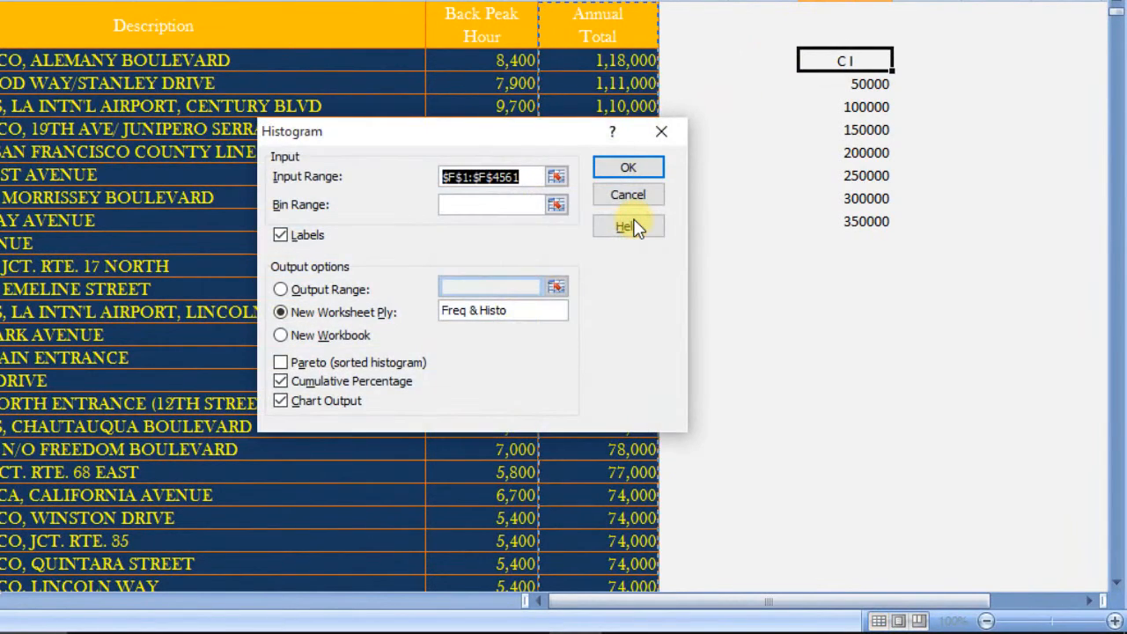
{"action": "left_click", "coordinate": [555, 176]}
{"action": "left_click", "coordinate": [600, 39]}
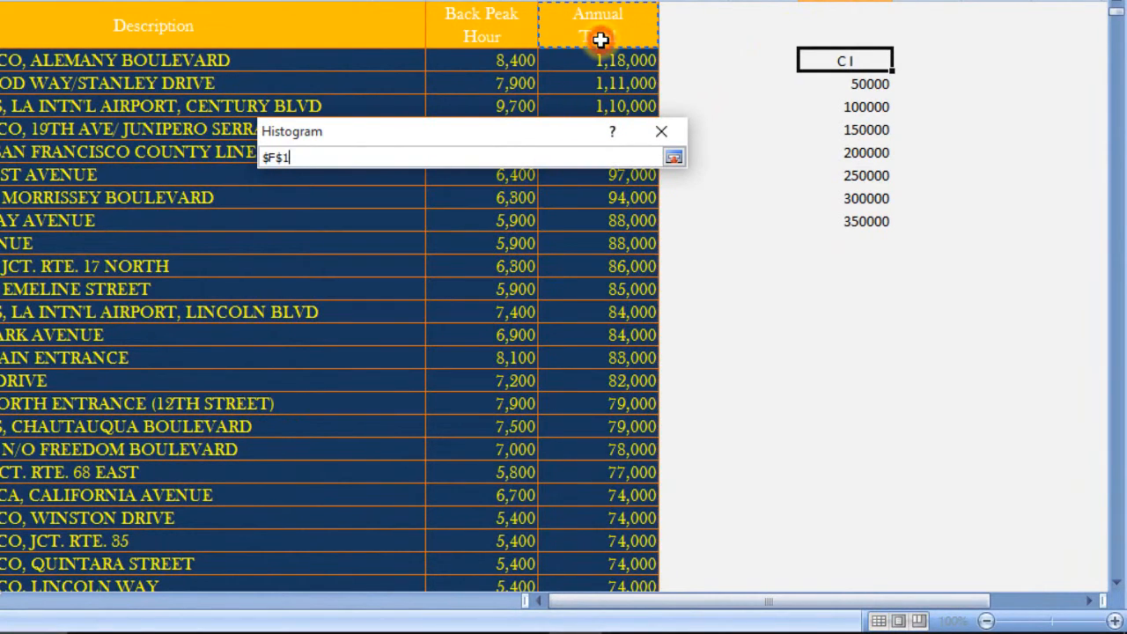
{"action": "key", "text": "ctrl+shift+Down"}
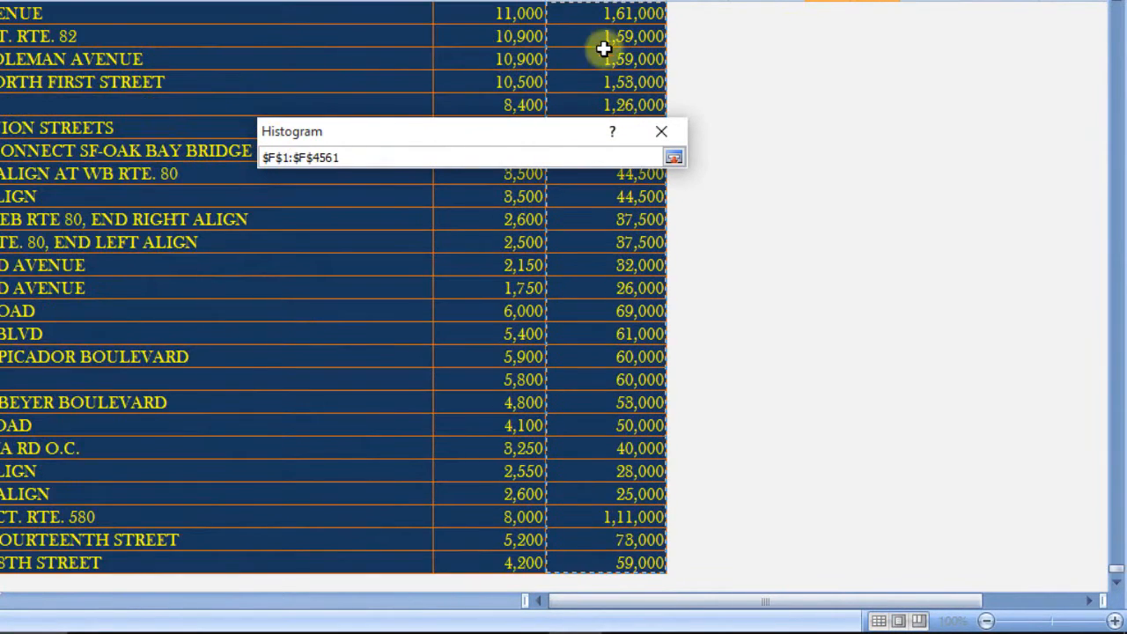
{"action": "left_click", "coordinate": [671, 156]}
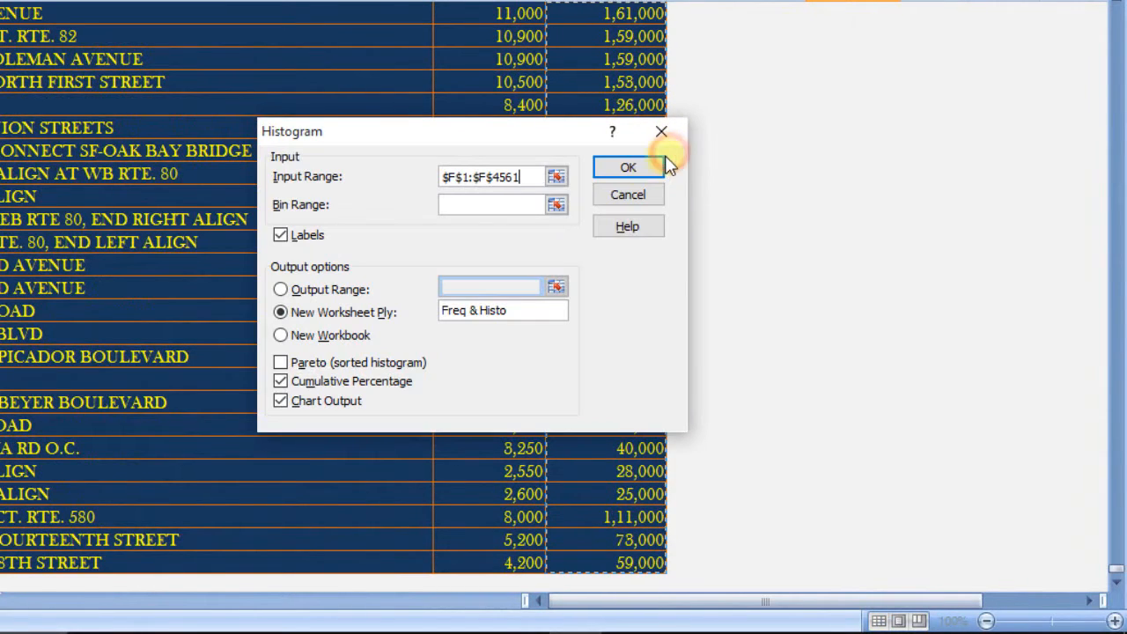
Set the histogram's bin range to the C I heading and class limits, $I$2:$I$9
{"action": "left_click", "coordinate": [556, 206]}
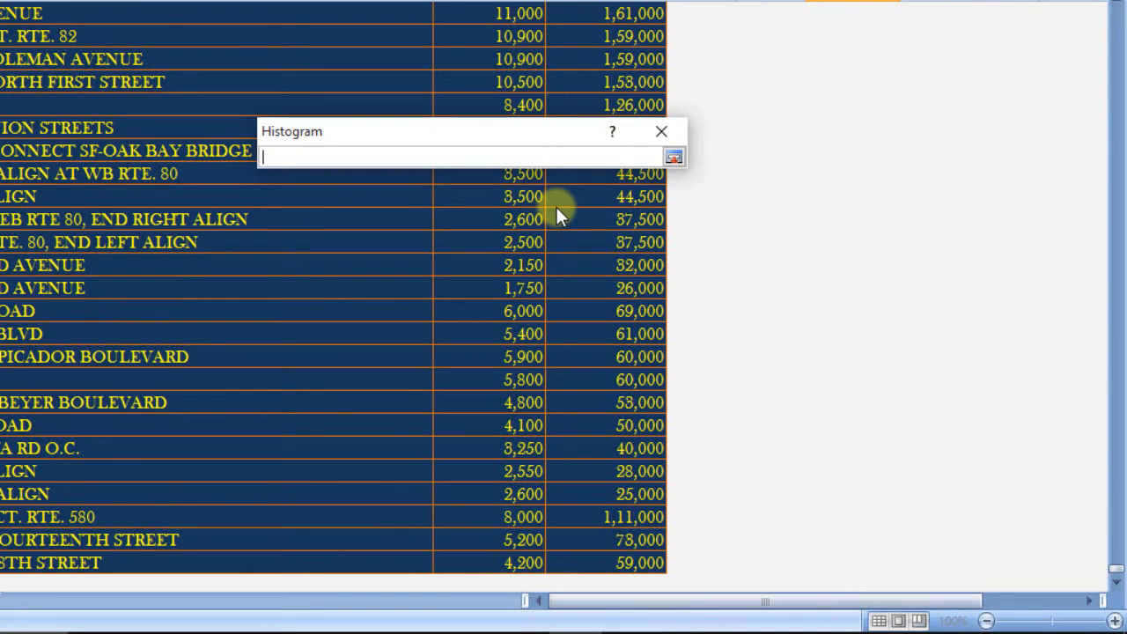
{"action": "key", "text": "ctrl+Home"}
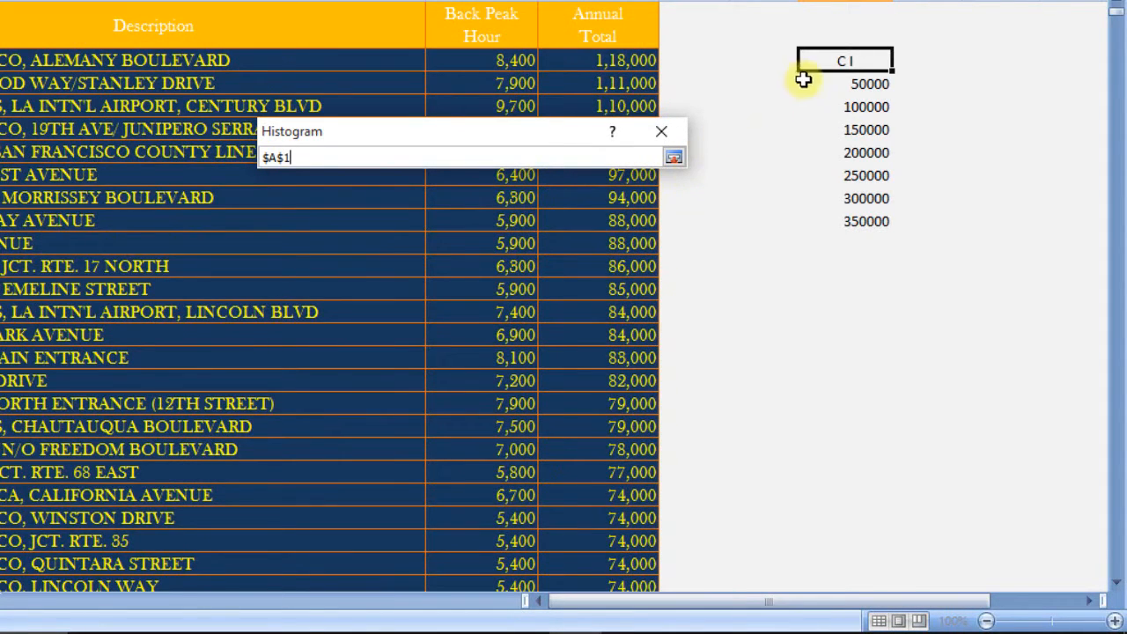
{"action": "left_click_drag", "start_coordinate": [840, 60], "coordinate": [849, 220]}
{"action": "left_click", "coordinate": [674, 157]}
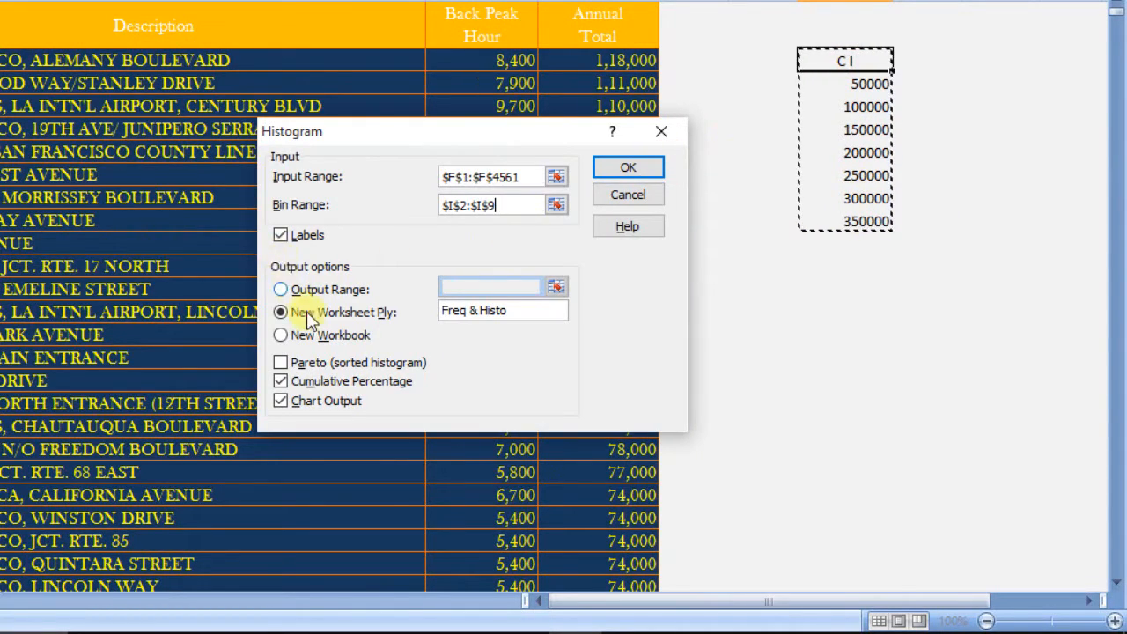
Name the new output worksheet "Spec C I" and generate the histogram with labels, cumulative percentage and chart output
{"action": "left_click", "coordinate": [522, 317]}
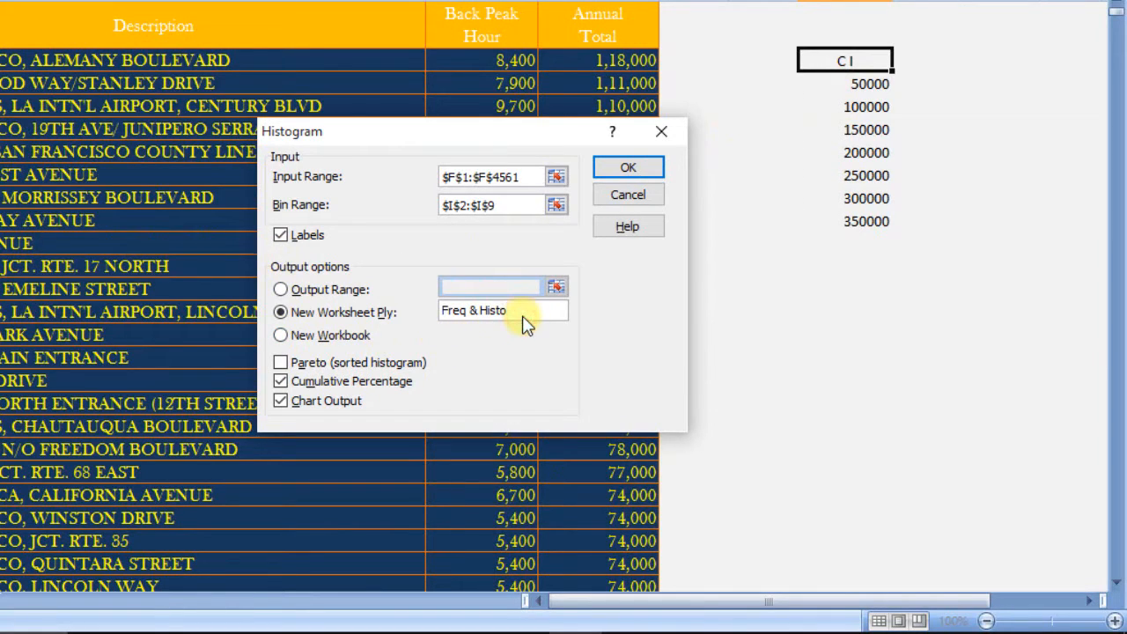
{"action": "key", "text": "BackSpace"}
{"action": "key", "text": "BackSpace"}
{"action": "key", "text": "BackSpace"}
{"action": "key", "text": "BackSpace"}
{"action": "key", "text": "BackSpace"}
{"action": "key", "text": "BackSpace"}
{"action": "key", "text": "BackSpace"}
{"action": "key", "text": "BackSpace"}
{"action": "key", "text": "BackSpace"}
{"action": "type", "text": "Spec C I"}
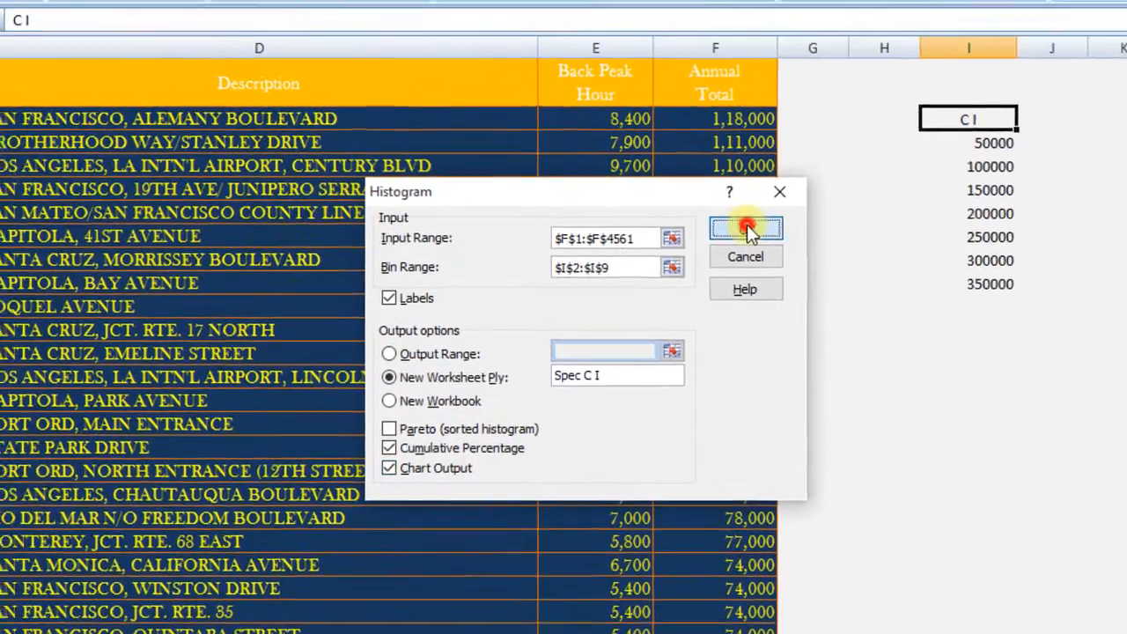
{"action": "left_click", "coordinate": [627, 167]}
Move the histogram chart away from the frequency table and autofit the widths of all columns
{"action": "left_click_drag", "start_coordinate": [741, 293], "coordinate": [1126, 543]}
{"action": "left_click", "coordinate": [18, 214]}
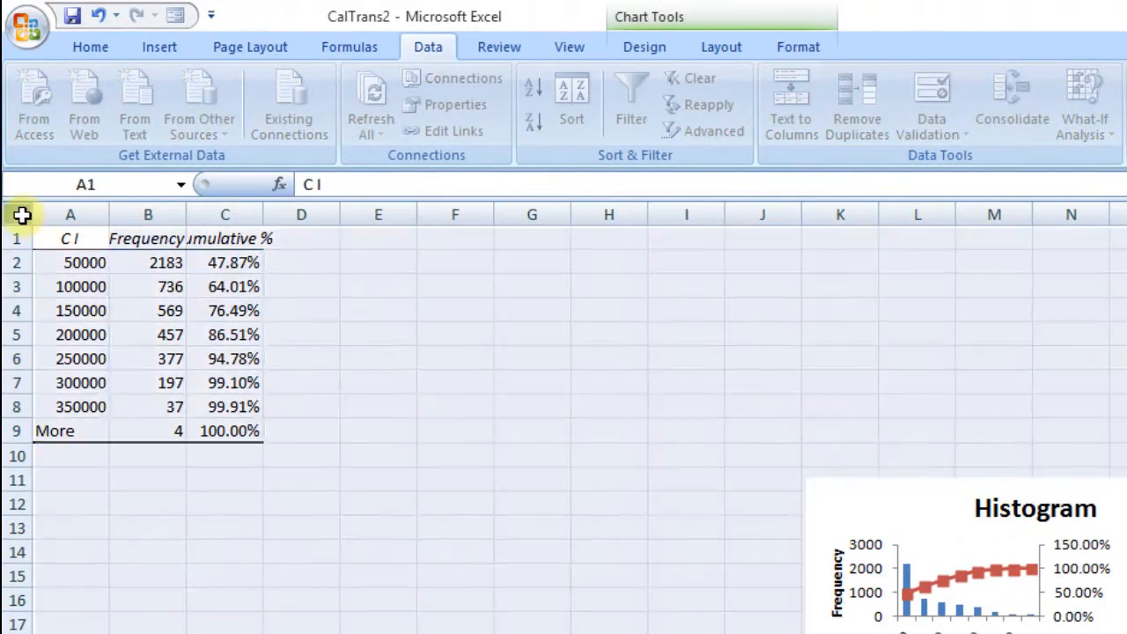
{"action": "double_click", "coordinate": [109, 215]}
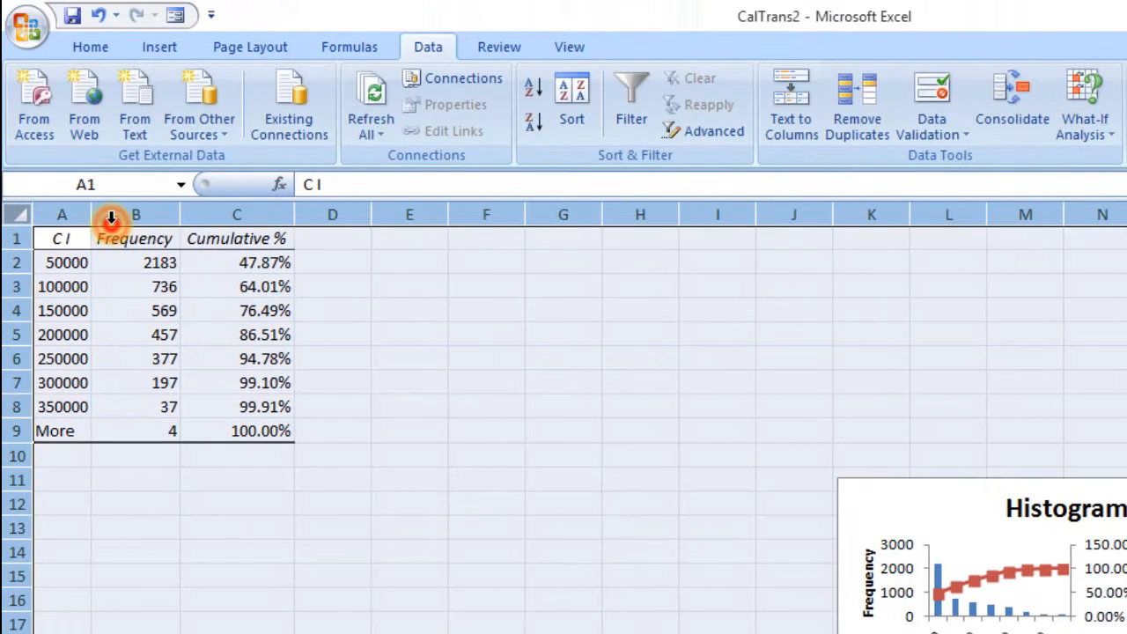
{"action": "left_click", "coordinate": [425, 411]}
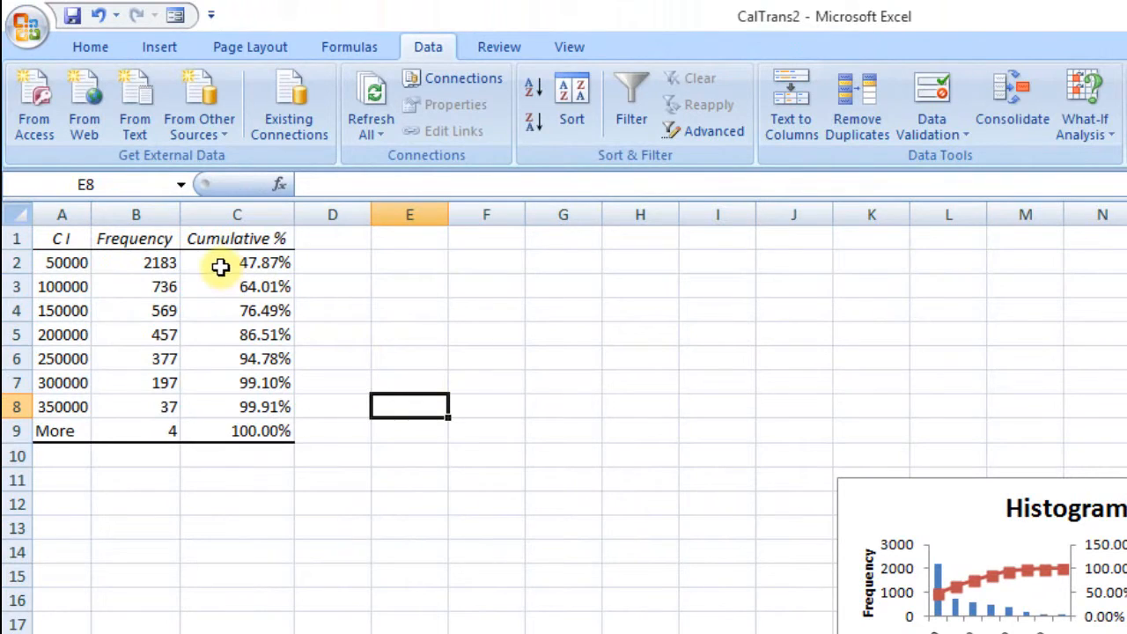
Calculate the 100000 class's percentage share in cell D3 with the formula =C3-C2
{"action": "left_click", "coordinate": [394, 266]}
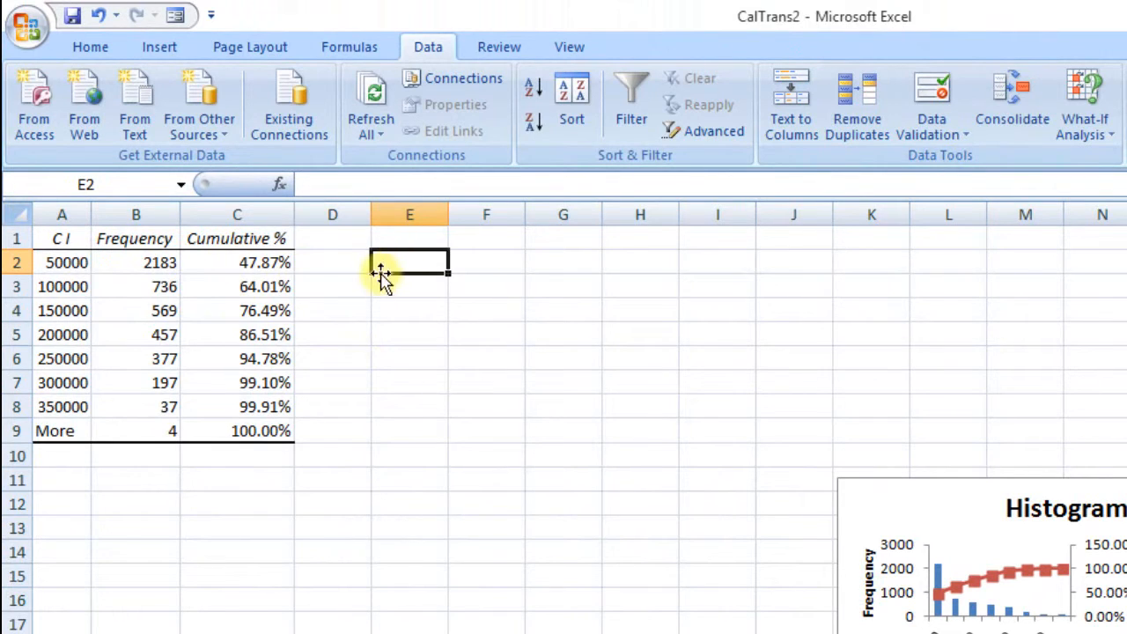
{"action": "left_click", "coordinate": [343, 291]}
{"action": "type", "text": "="}
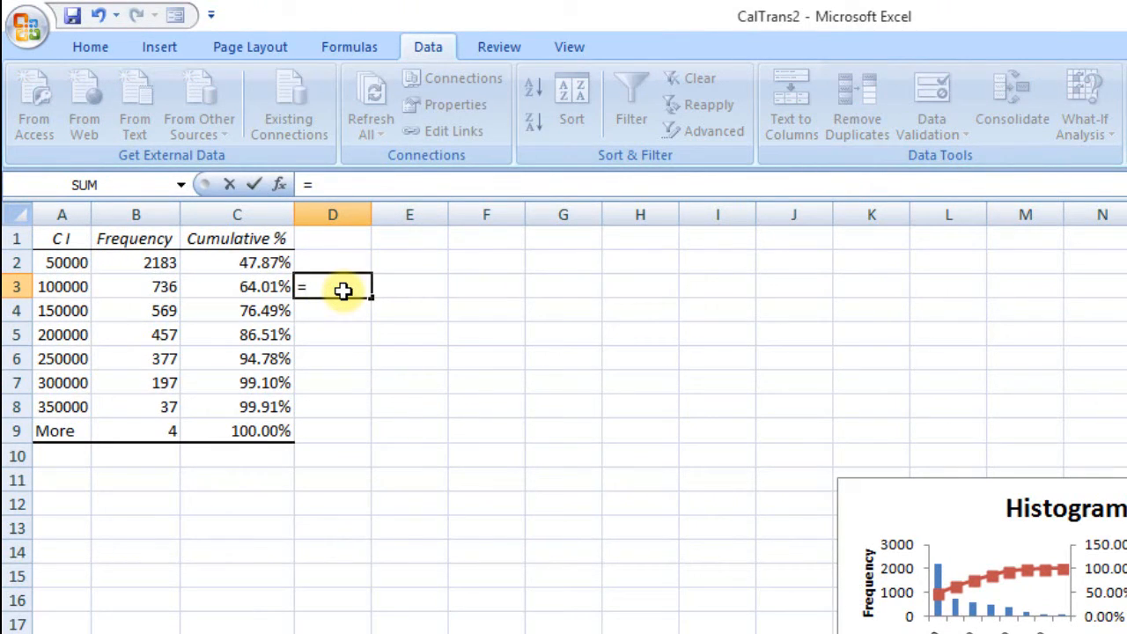
{"action": "left_click", "coordinate": [222, 287]}
{"action": "type", "text": "-"}
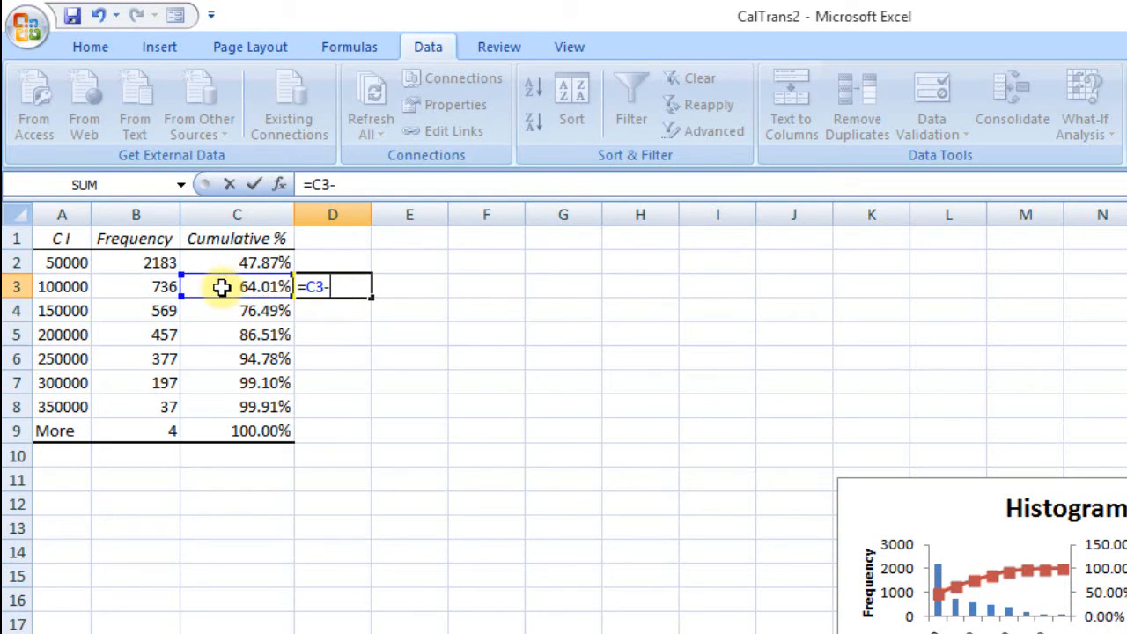
{"action": "left_click", "coordinate": [217, 261]}
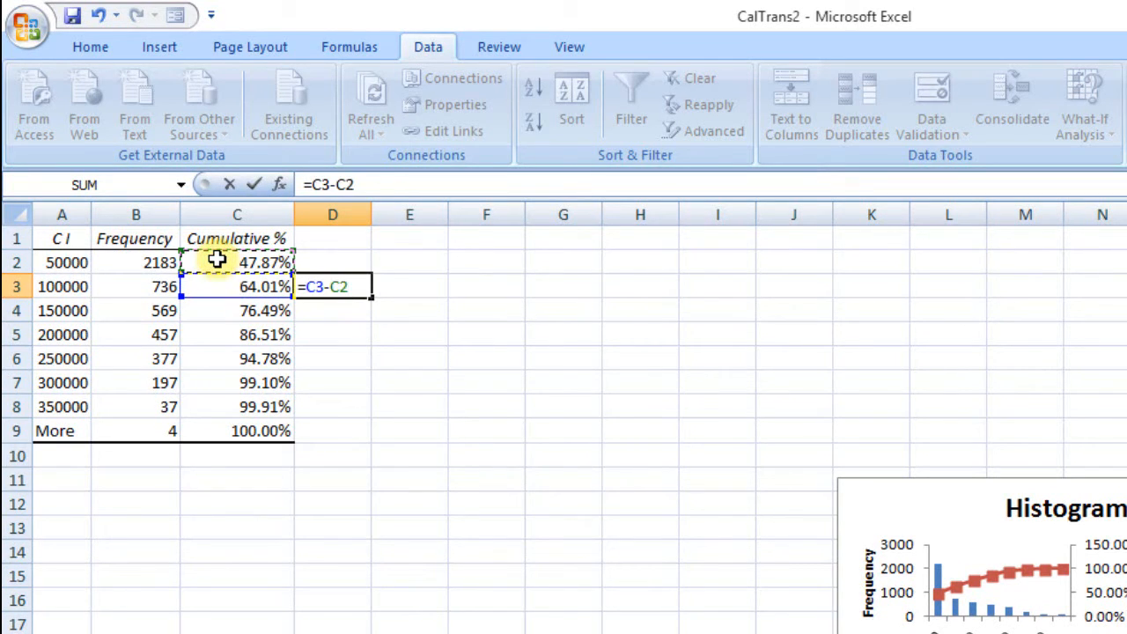
{"action": "key", "text": "Return"}
Fill the percentage difference formula from D3 down through the More row in D9
{"action": "left_click", "coordinate": [369, 290]}
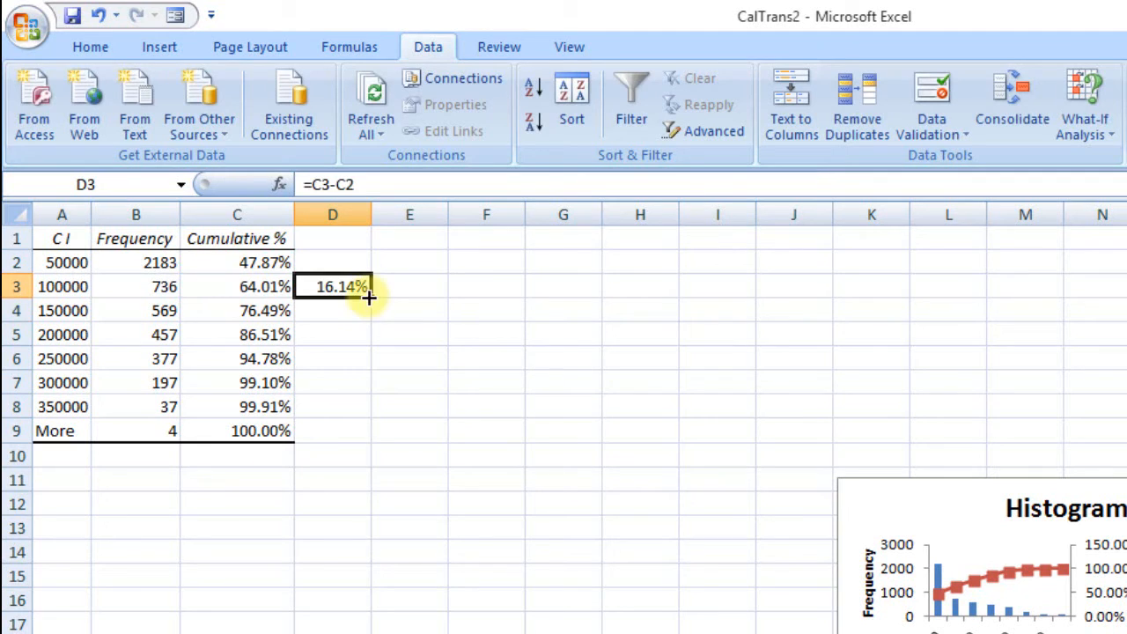
{"action": "left_click_drag", "start_coordinate": [370, 297], "coordinate": [415, 399]}
{"action": "left_click", "coordinate": [414, 383]}
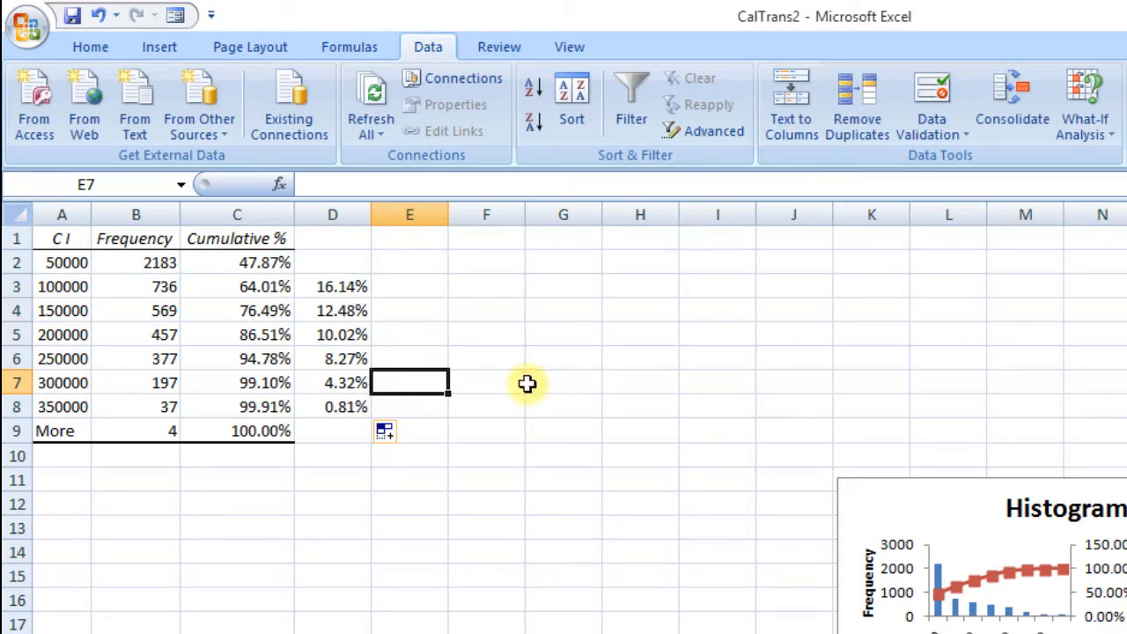
{"action": "left_click", "coordinate": [335, 408]}
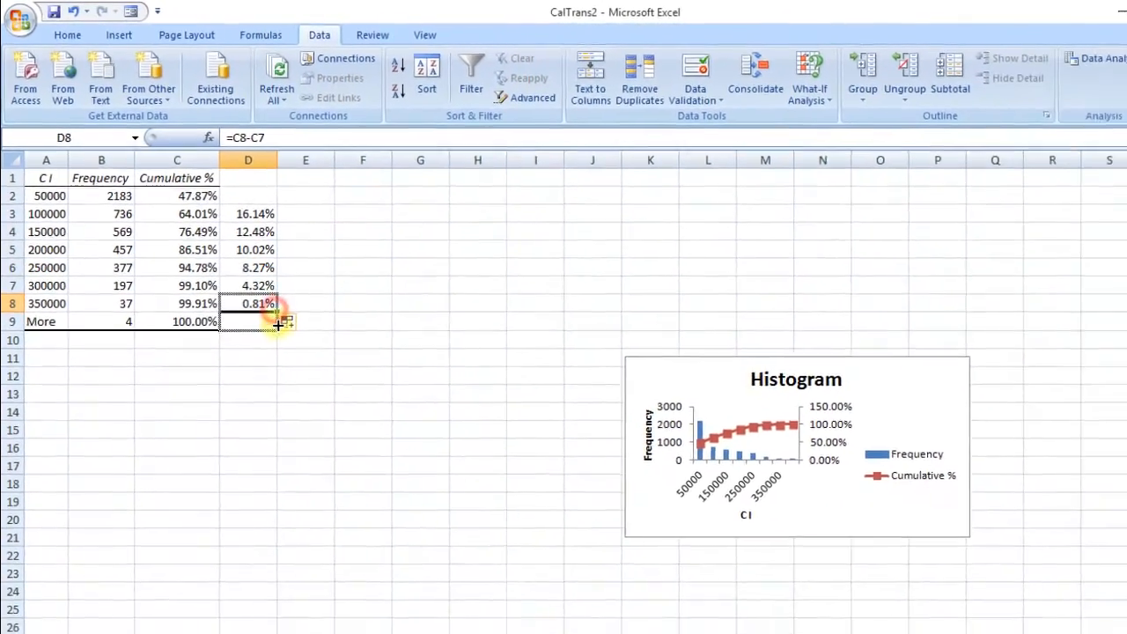
{"action": "double_click", "coordinate": [331, 372]}
{"action": "left_click", "coordinate": [465, 343]}
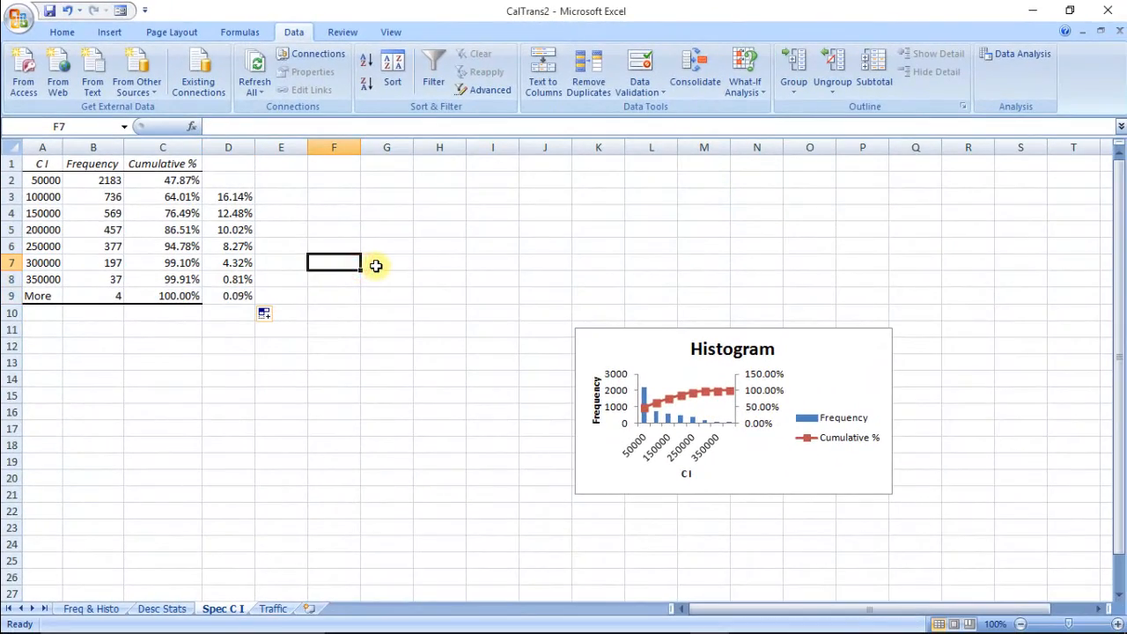